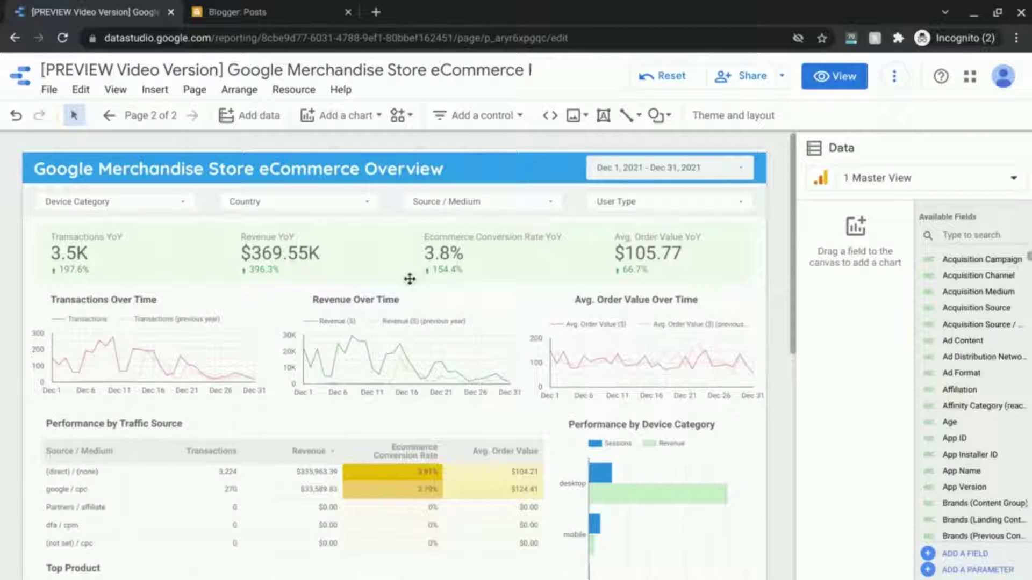
# Scroll through the Data Studio report to review its contents.
pyautogui.scroll(-3, 410, 279)
pyautogui.scroll(-2, 410, 279)
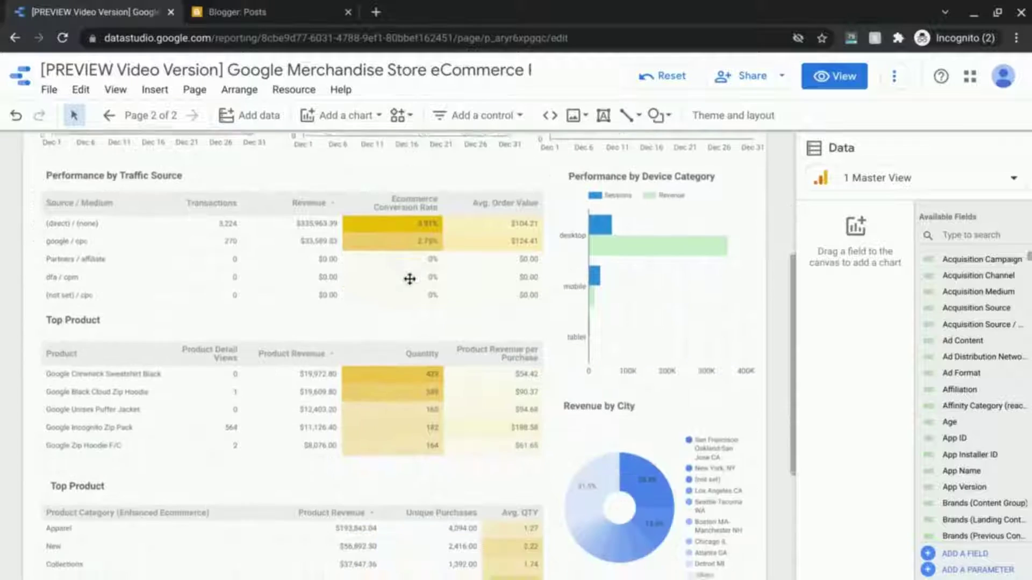
pyautogui.scroll(-3, 409, 279)
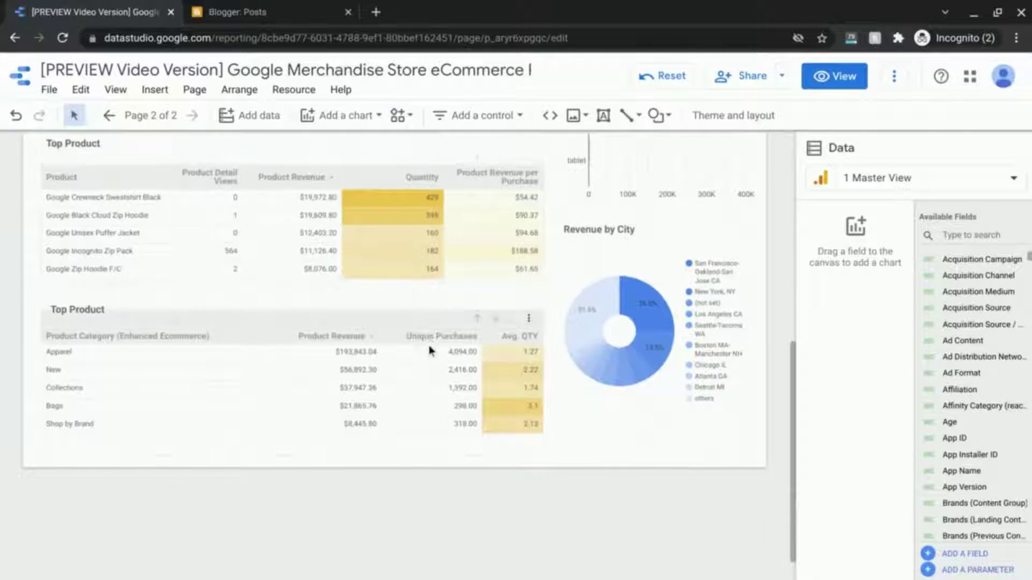
pyautogui.scroll(5, 430, 347)
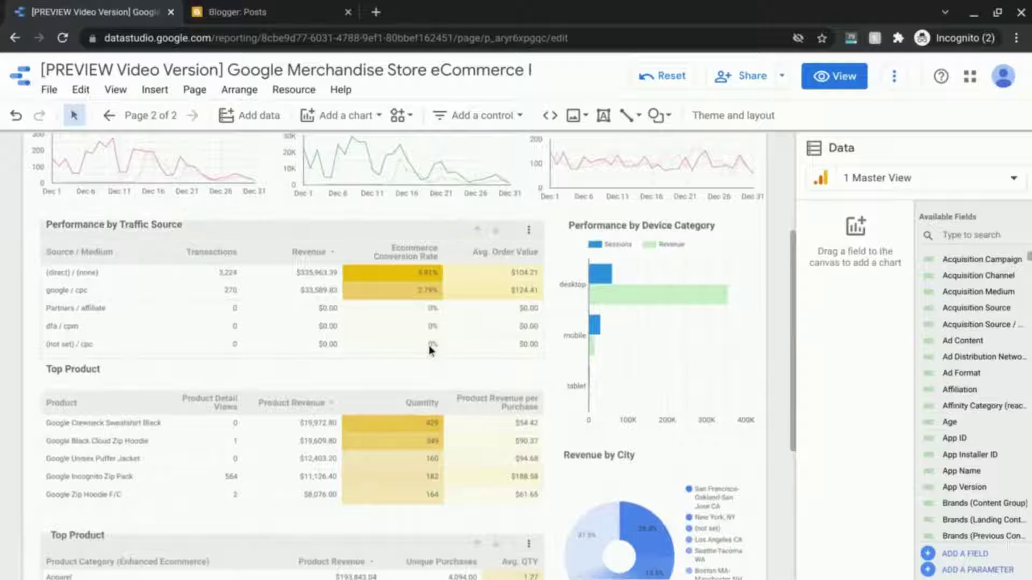
pyautogui.scroll(2, 430, 349)
pyautogui.scroll(2, 430, 349)
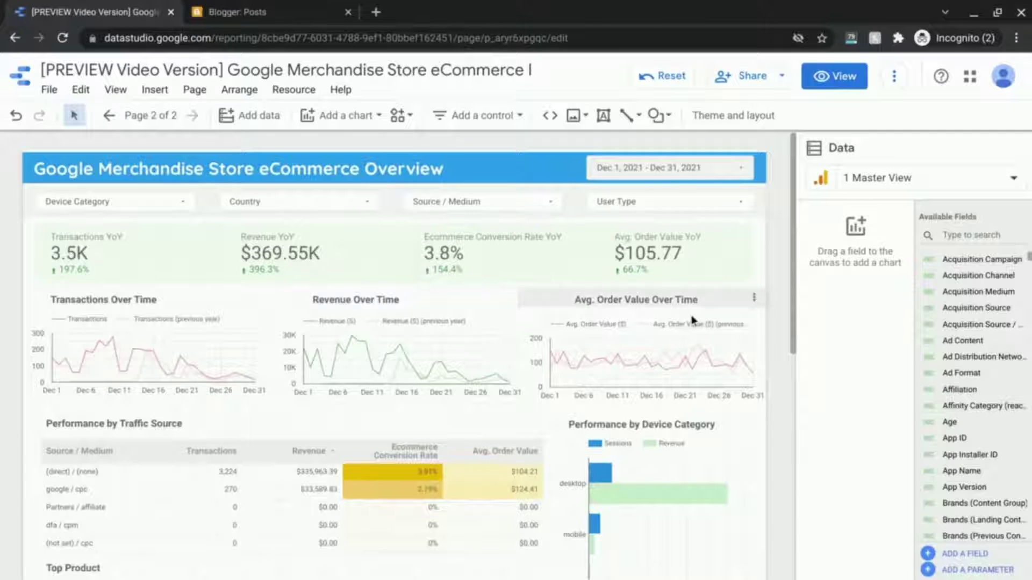
# Enable report embedding and copy the 600×450 iframe embed code to the clipboard.
pyautogui.click(783, 79)
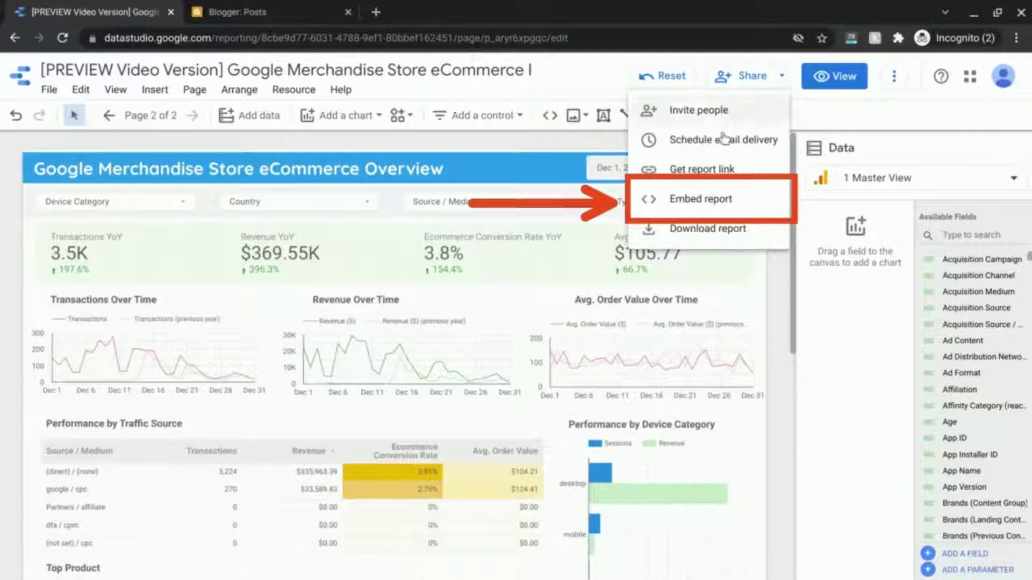
pyautogui.click(704, 207)
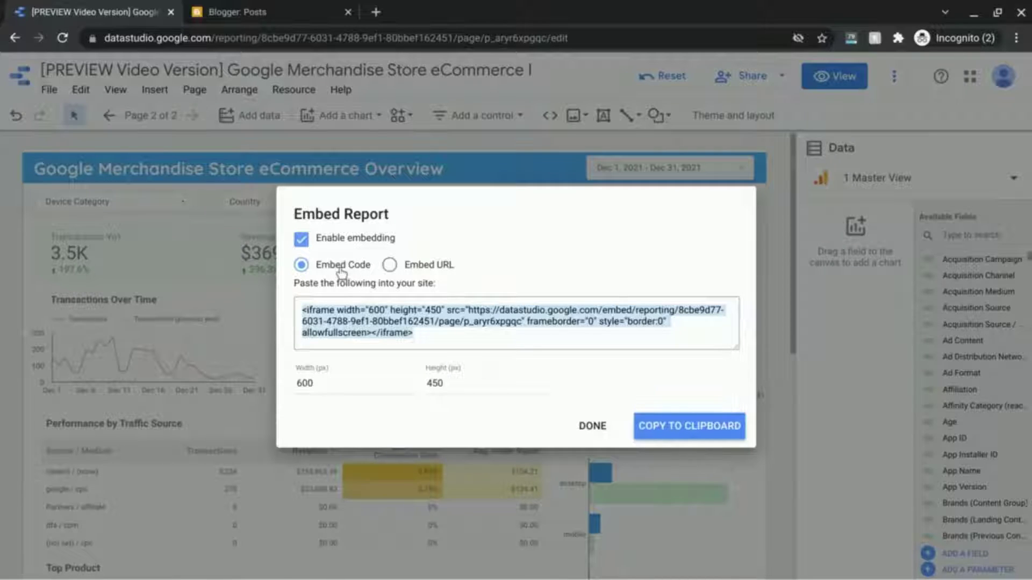
pyautogui.click(388, 264)
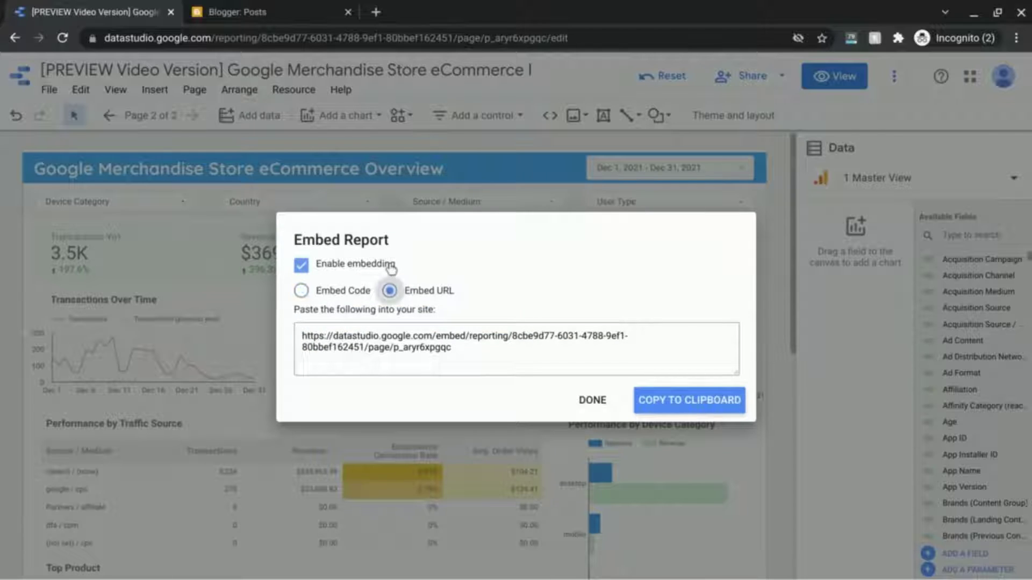
pyautogui.click(400, 349)
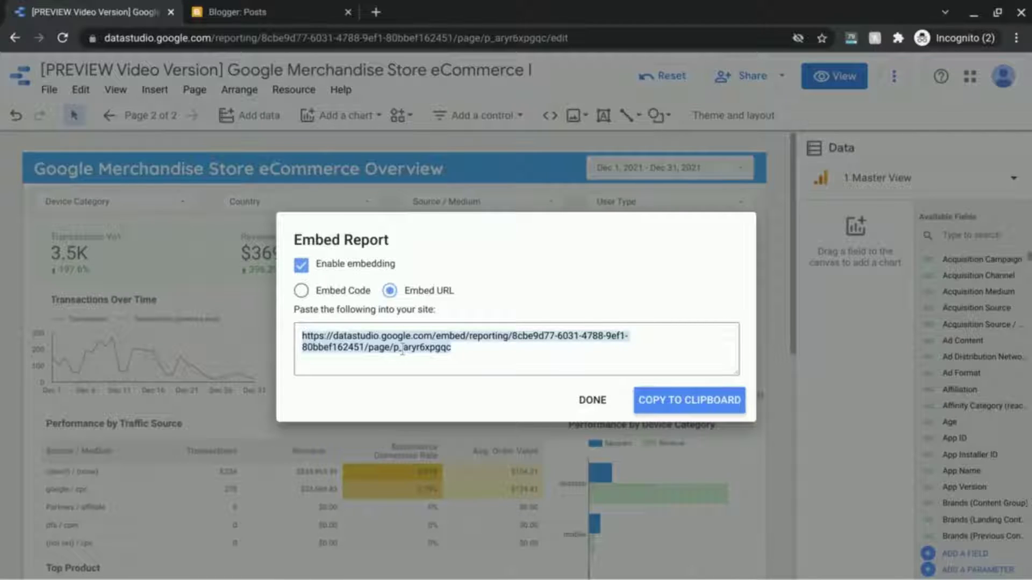
pyautogui.click(342, 293)
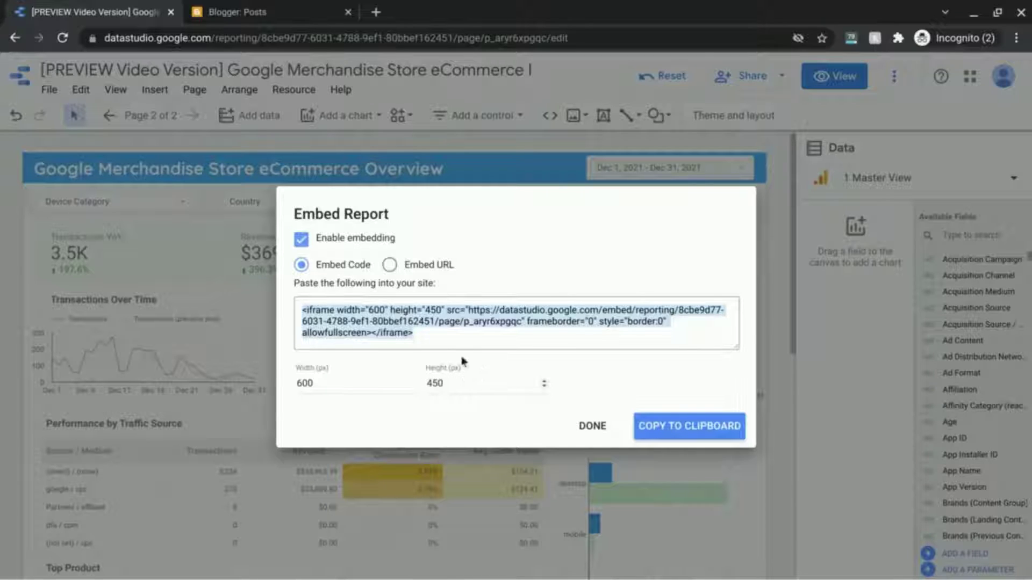
pyautogui.click(672, 439)
pyautogui.click(679, 430)
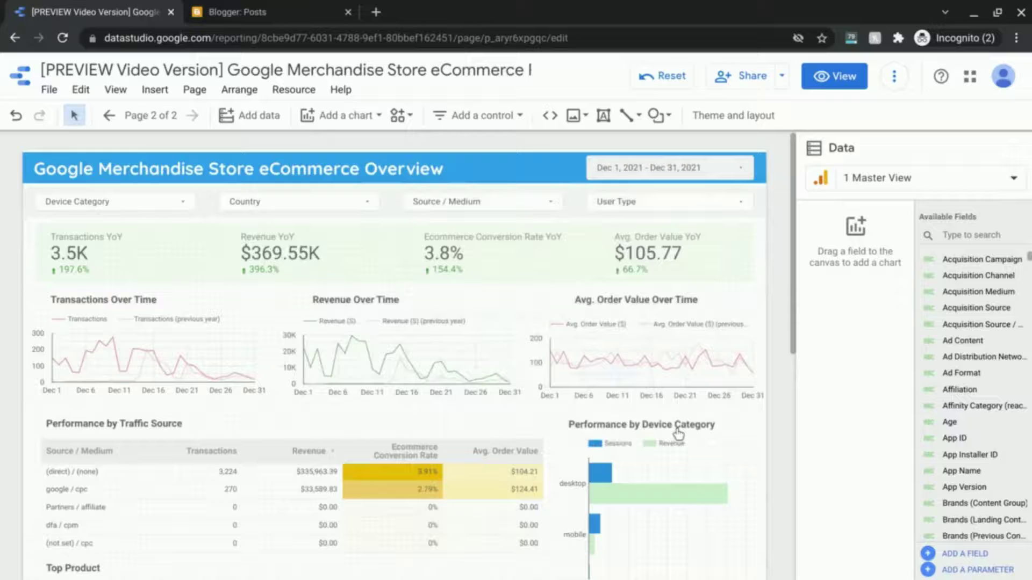
# Open the draft 'Embedding Data Studio Report in Webpage' in HTML view and paste the iframe code.
pyautogui.click(253, 6)
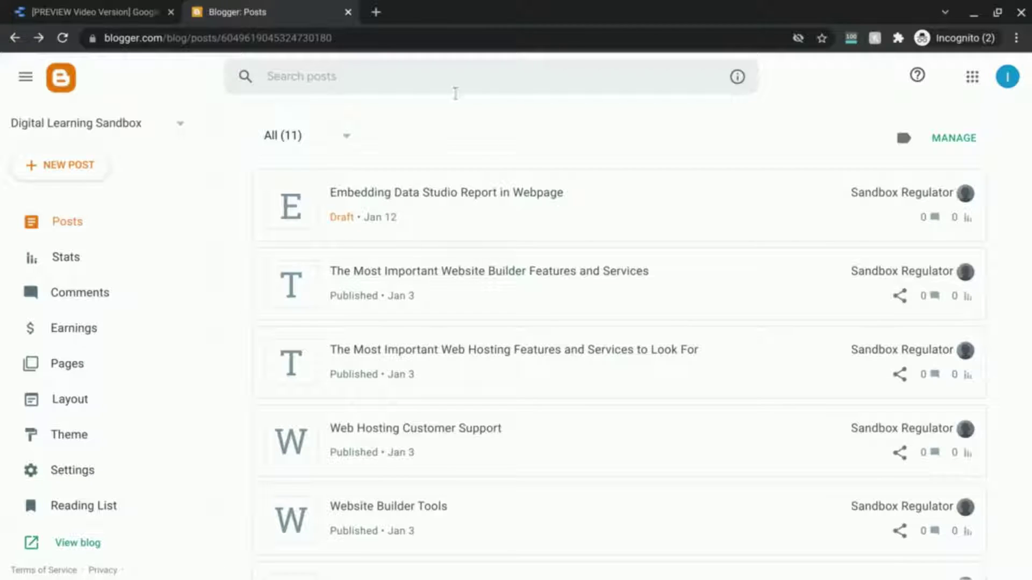
pyautogui.click(501, 206)
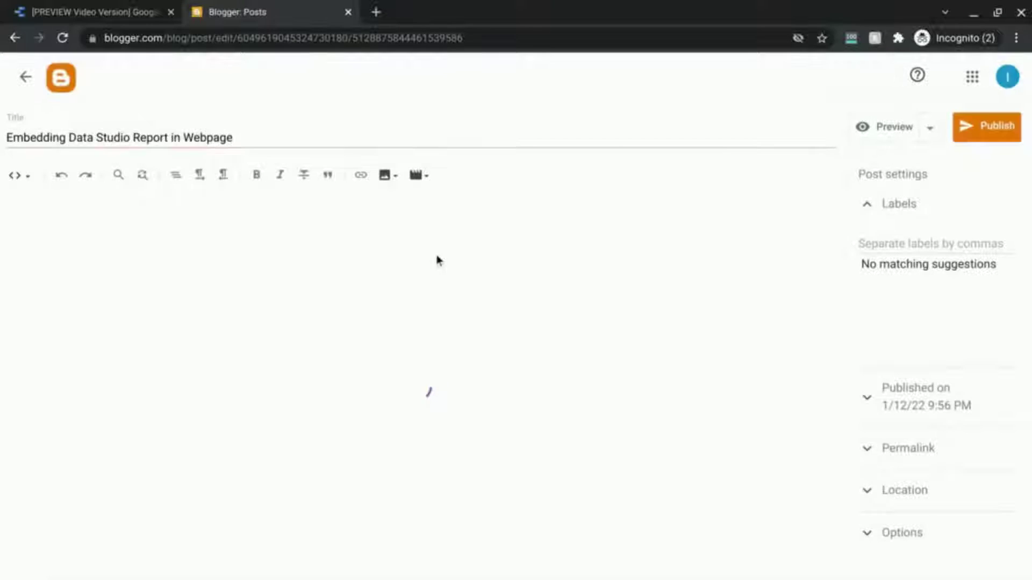
pyautogui.click(21, 183)
pyautogui.click(64, 185)
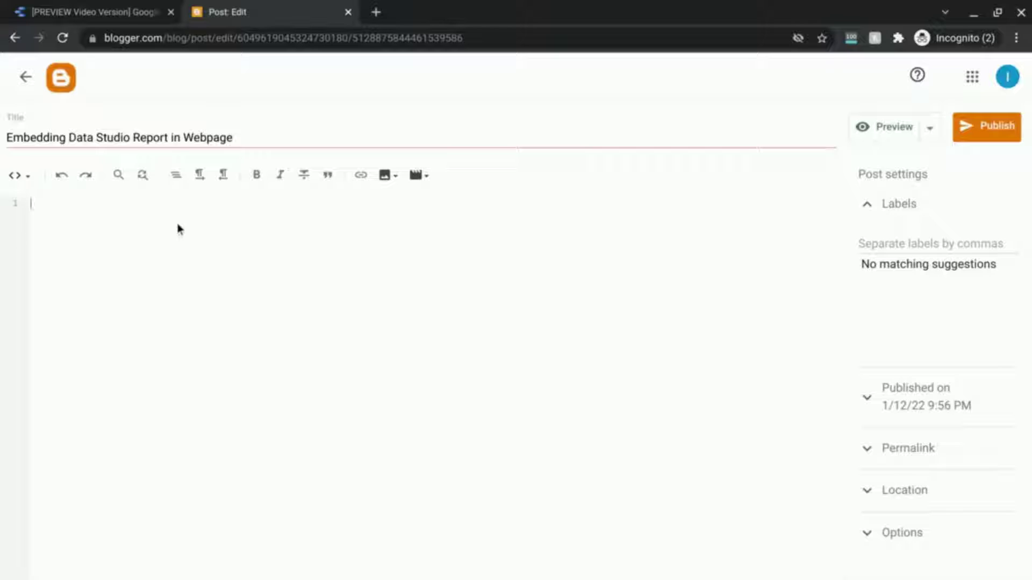
pyautogui.hotkey('ctrl', 'v')
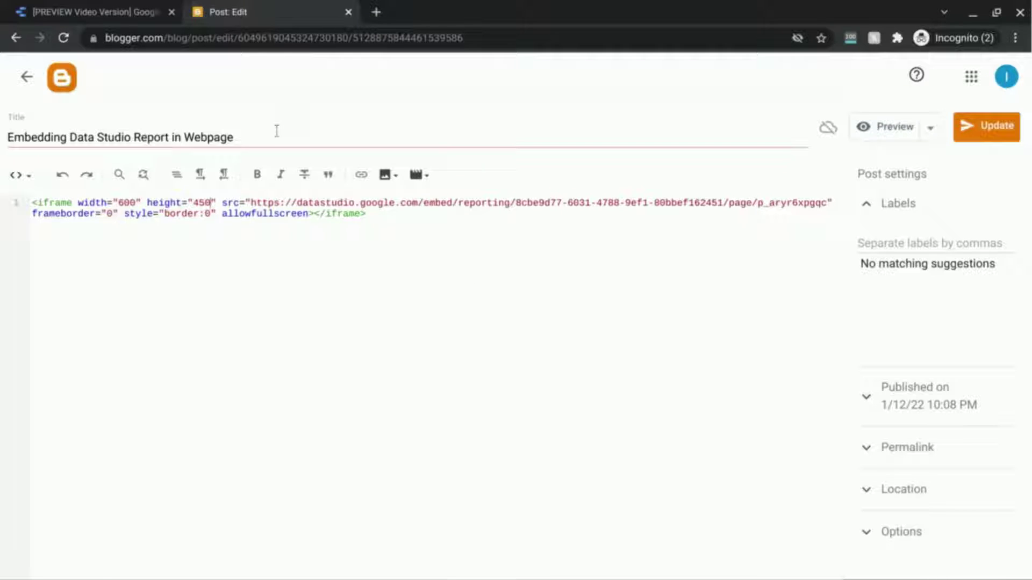
# Keep the report's link access set to 'Anyone with the link can view'.
pyautogui.click(94, 13)
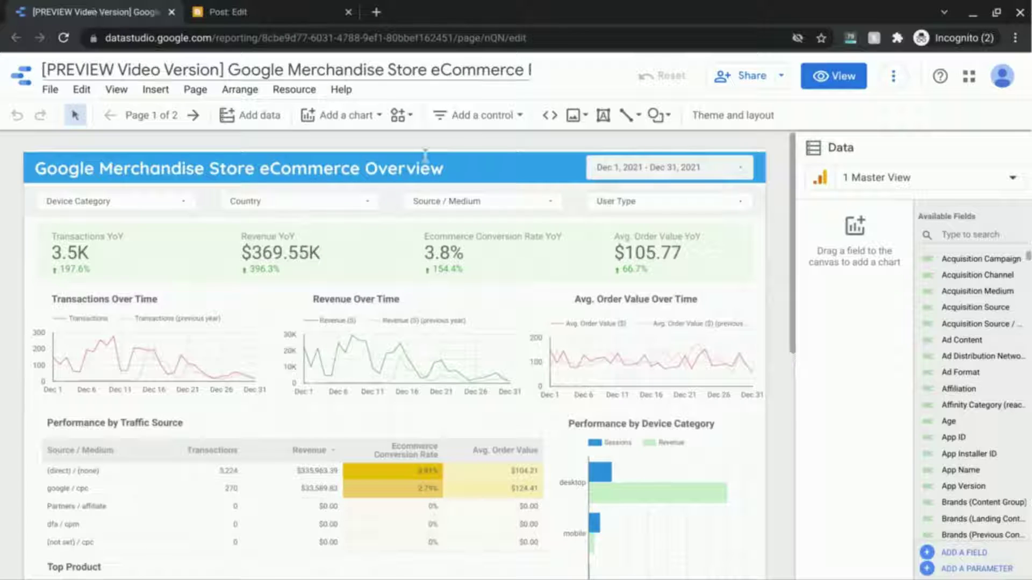
pyautogui.click(739, 84)
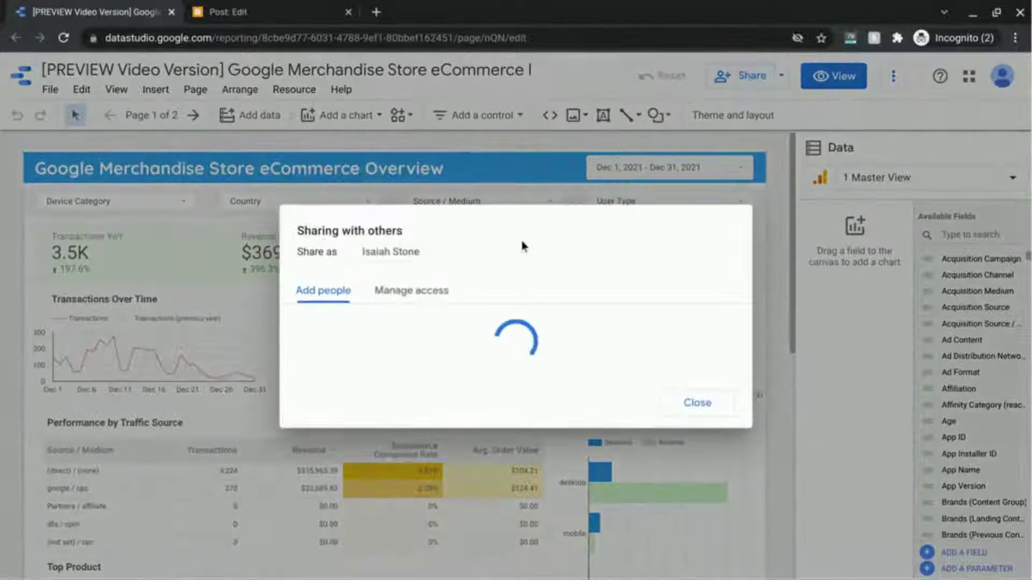
pyautogui.click(434, 263)
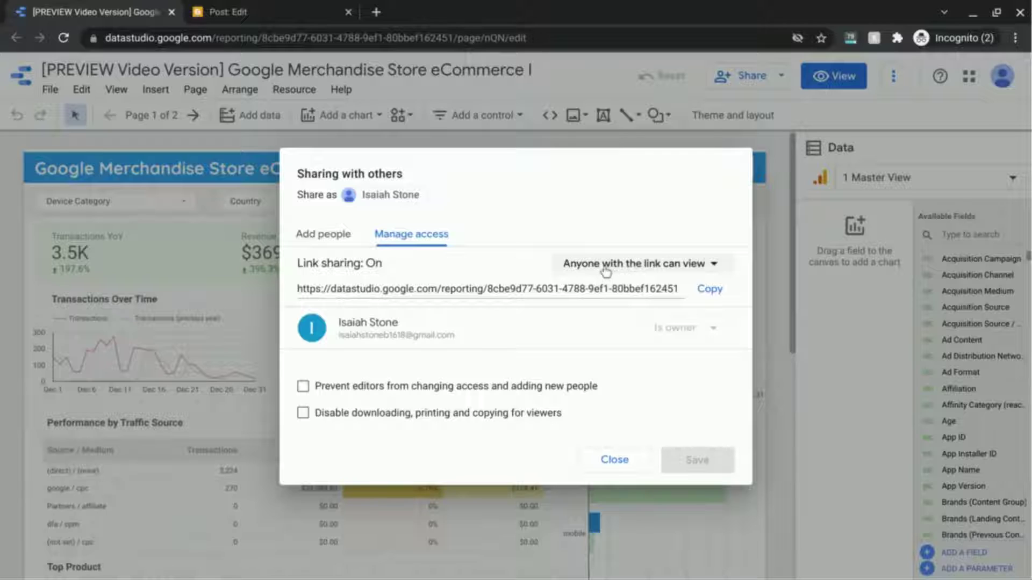
pyautogui.click(637, 269)
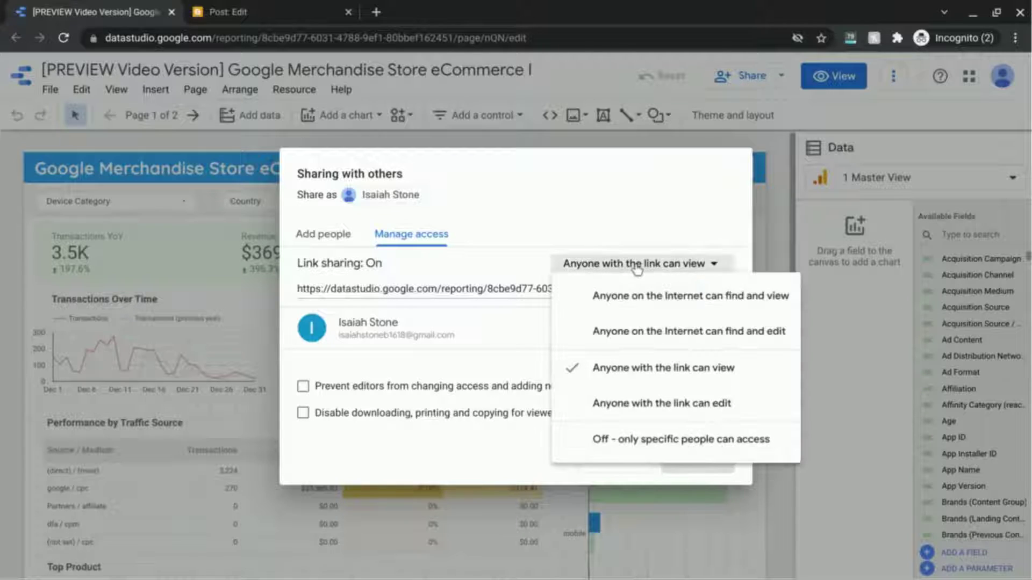
pyautogui.click(628, 374)
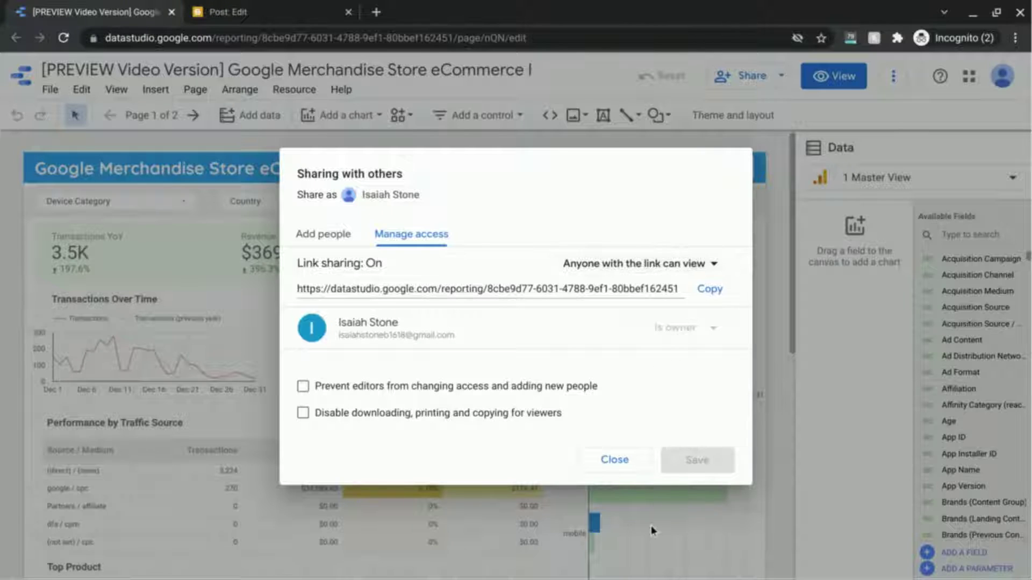
pyautogui.click(614, 462)
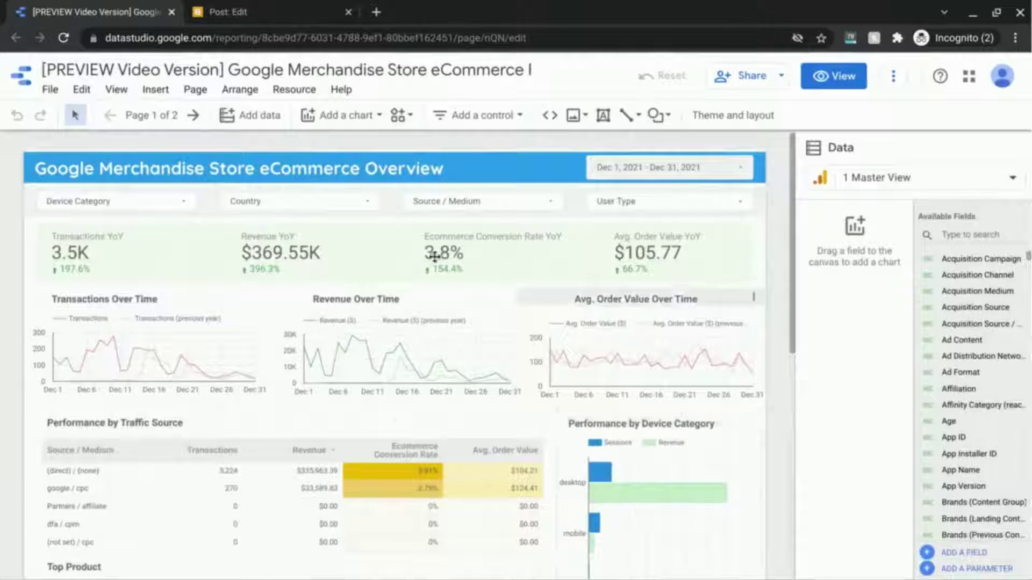
# Preview the post with the 600×450 embedded report, then return to its HTML.
pyautogui.click(279, 22)
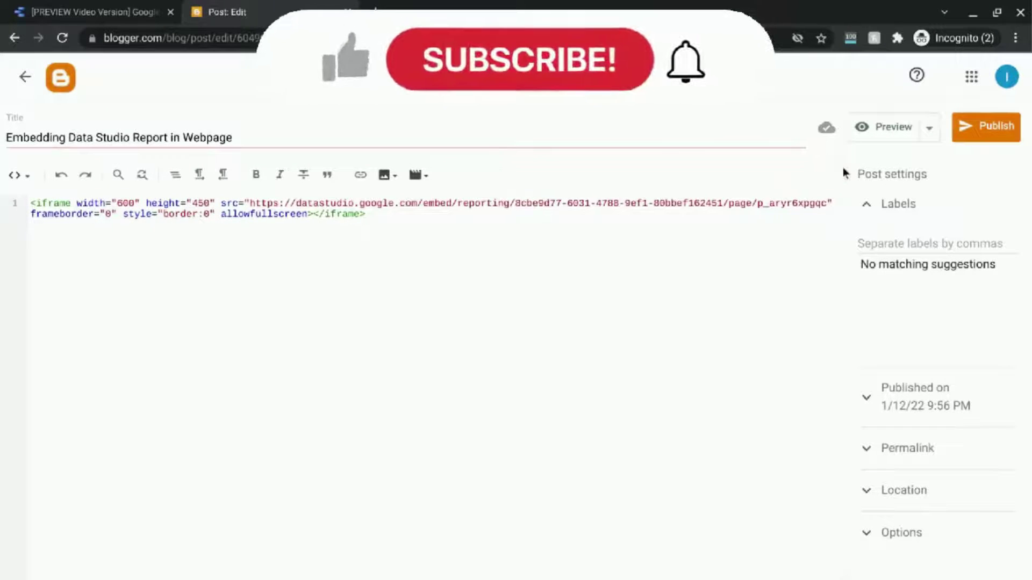
pyautogui.click(908, 139)
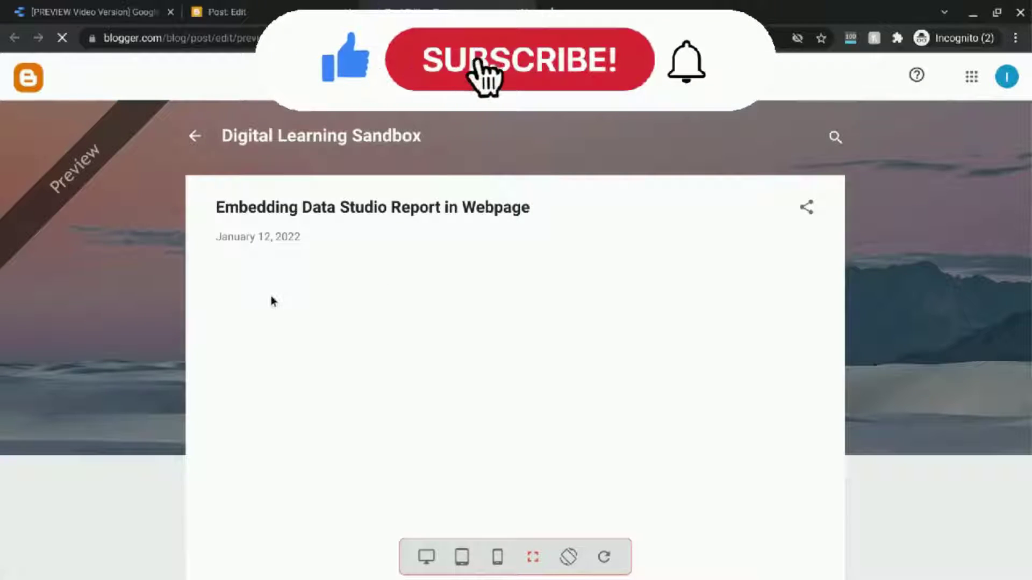
pyautogui.scroll(-1, 271, 301)
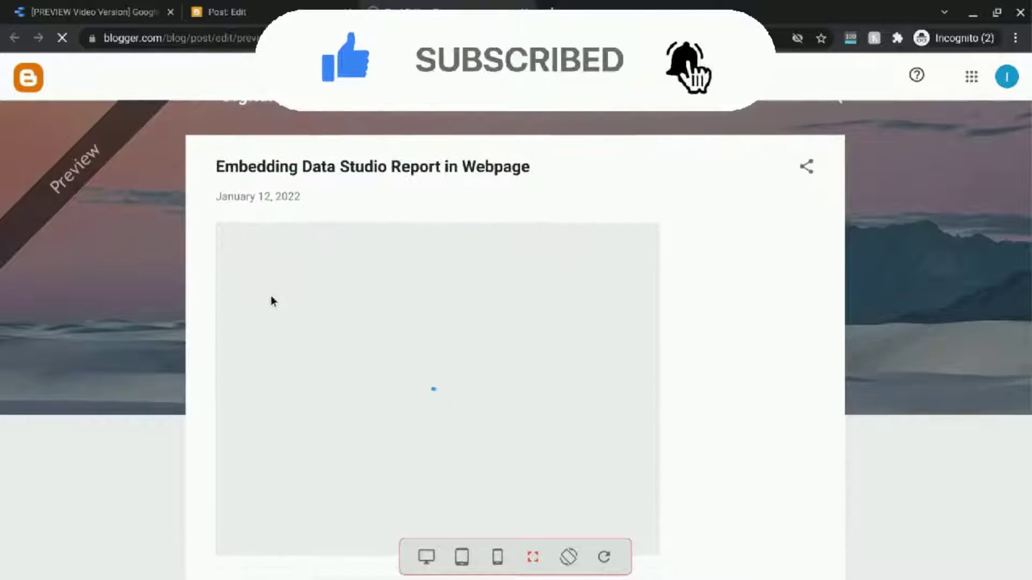
pyautogui.scroll(-1, 272, 299)
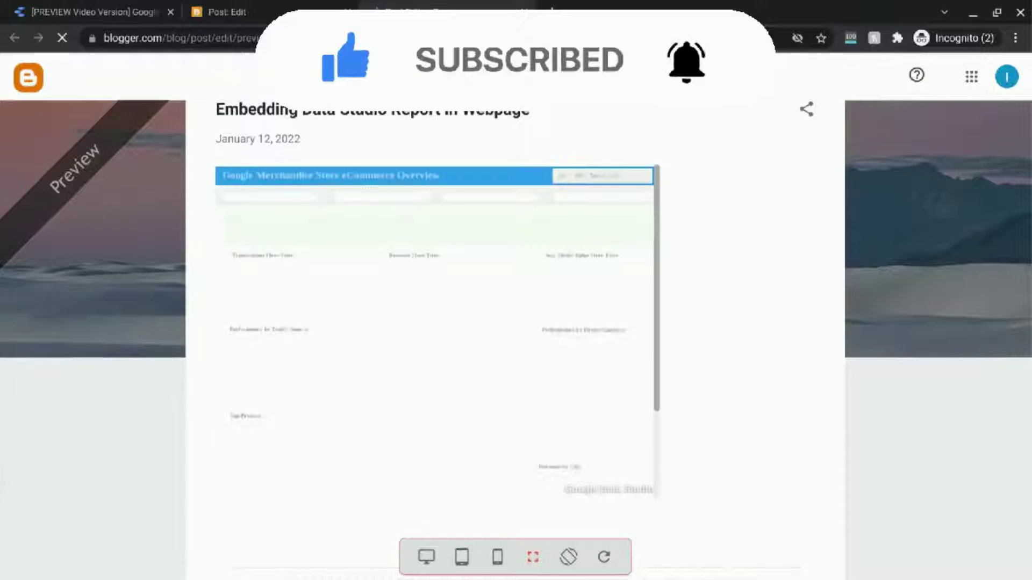
pyautogui.click(266, 7)
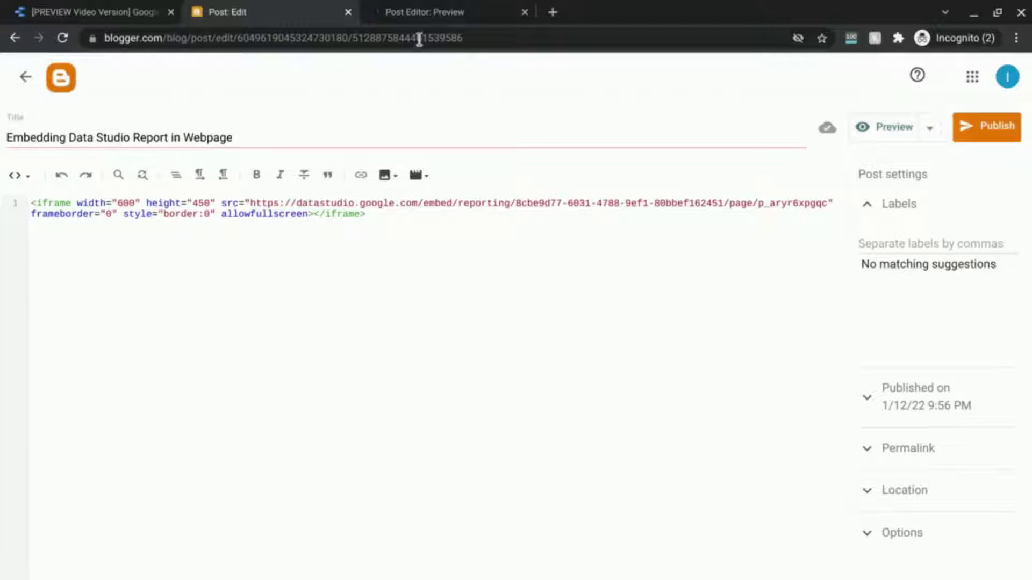
# Check the embedded report in tablet and phone preview layouts, then return to the HTML.
pyautogui.click(422, 7)
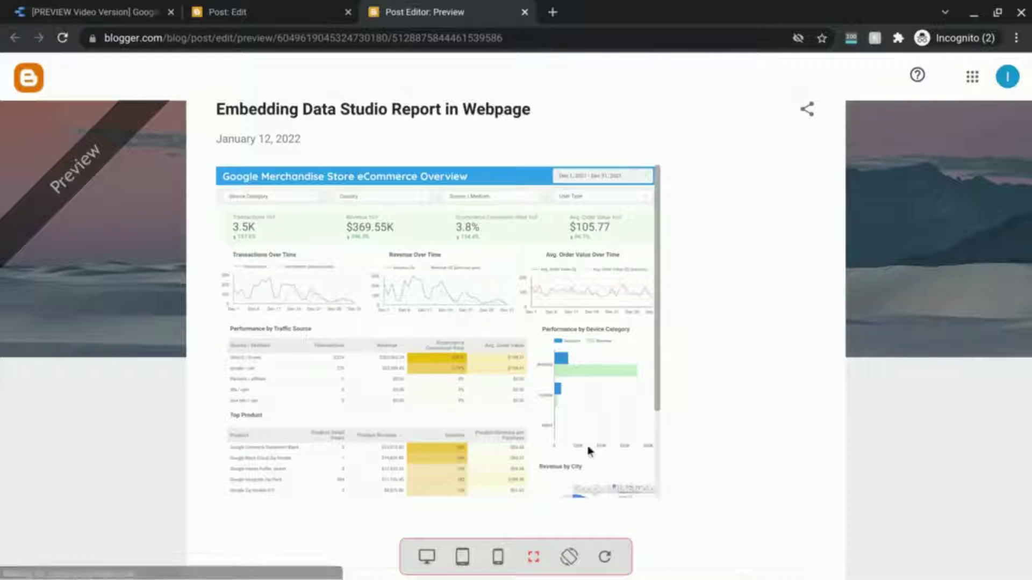
pyautogui.scroll(-1, 522, 432)
pyautogui.scroll(1, 523, 430)
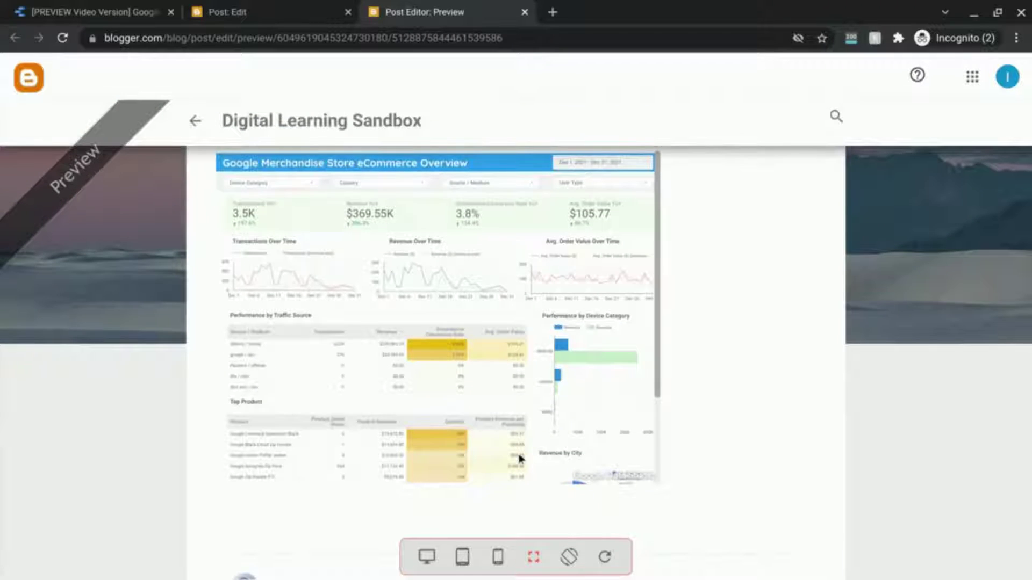
pyautogui.click(463, 559)
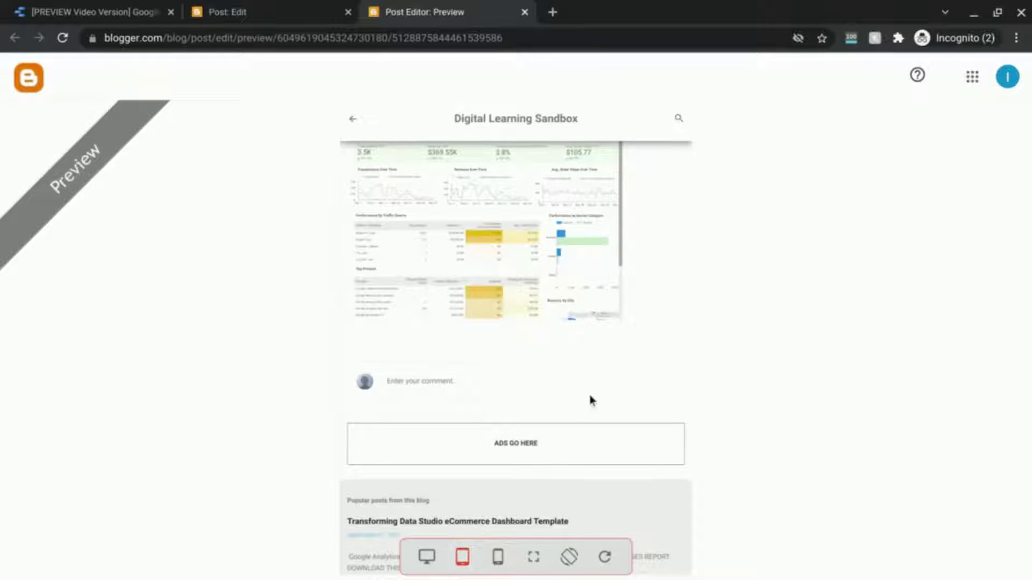
pyautogui.scroll(1, 591, 401)
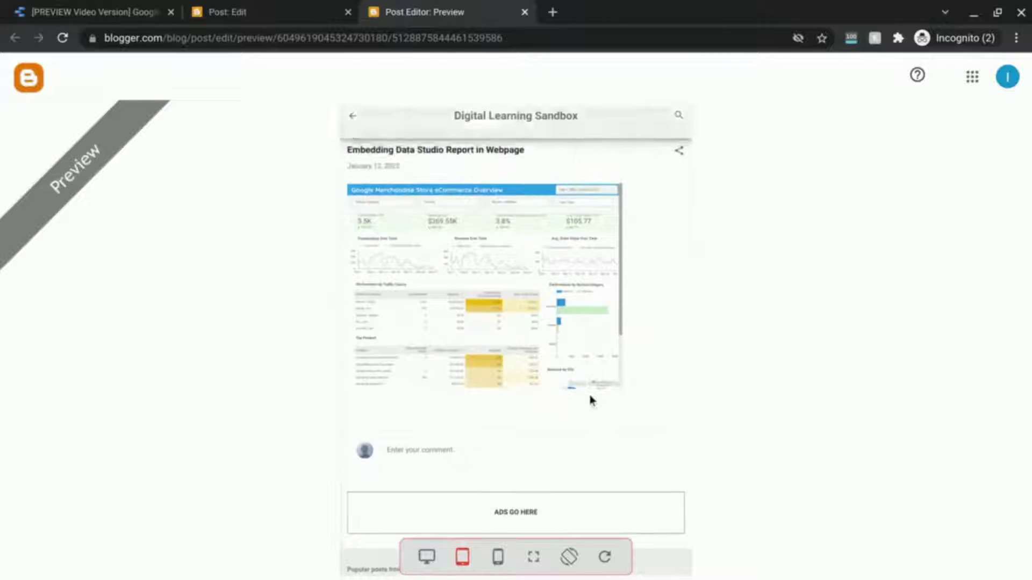
pyautogui.click(498, 557)
pyautogui.scroll(-3, 570, 271)
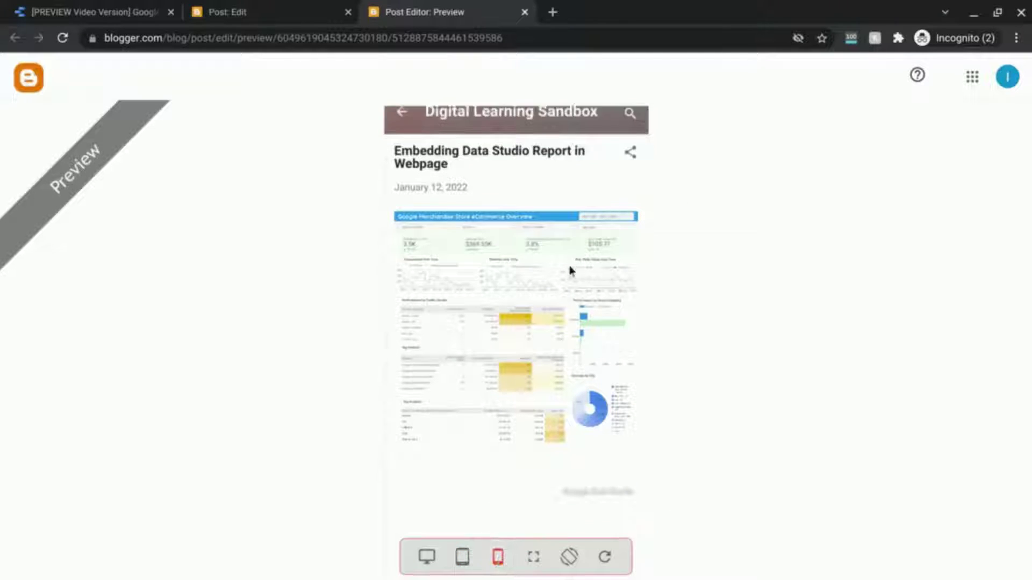
pyautogui.scroll(3, 571, 271)
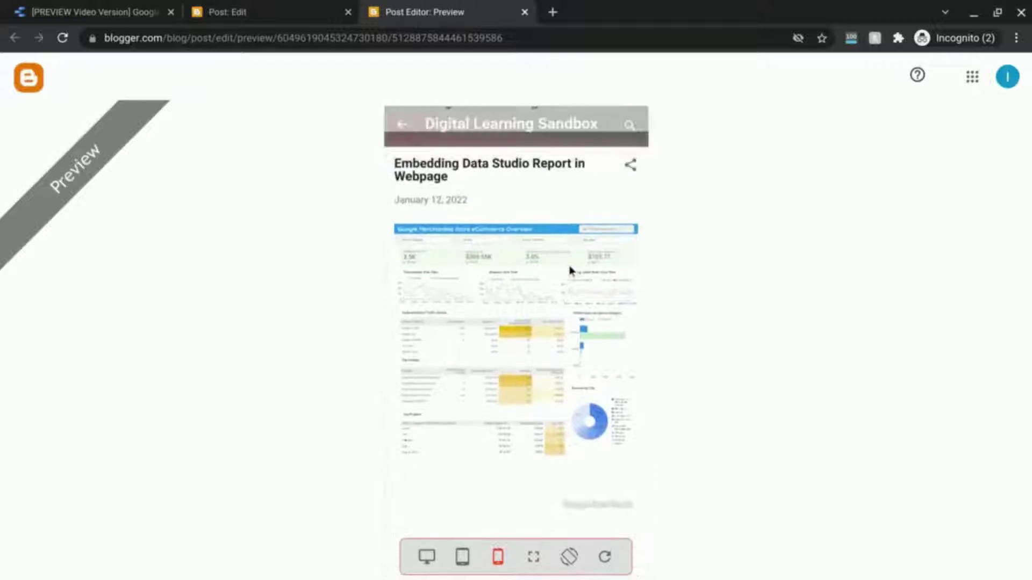
pyautogui.scroll(-1, 467, 322)
pyautogui.scroll(1, 466, 322)
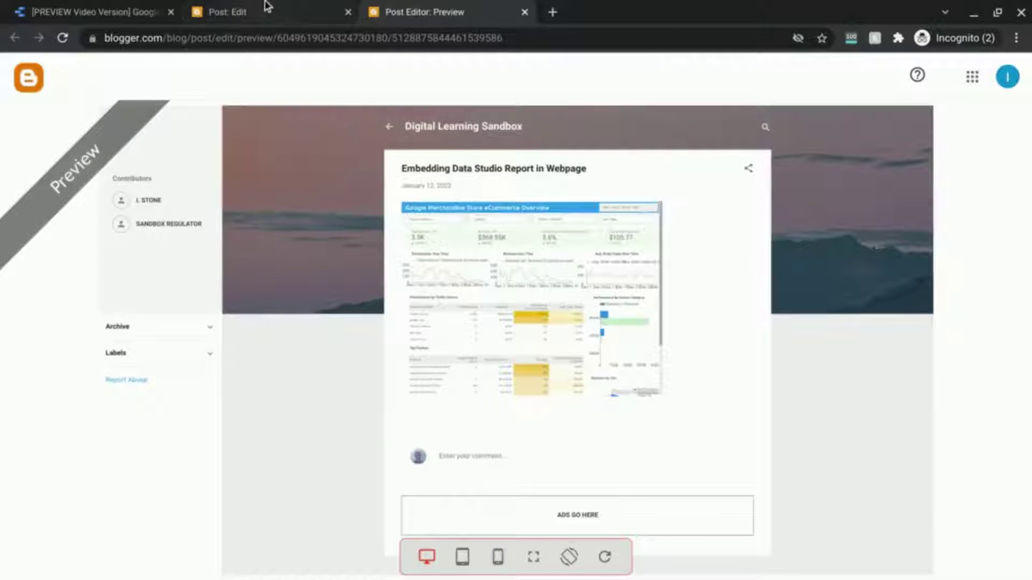
pyautogui.click(267, 7)
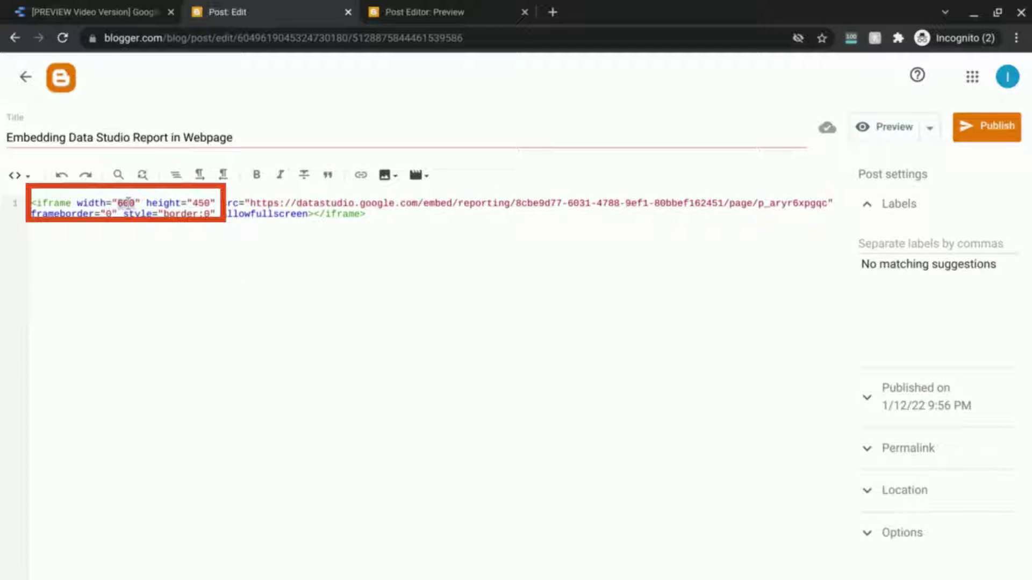
# Change the iframe width from 600 to 100% in the post HTML.
pyautogui.click(127, 202)
pyautogui.press('BackSpace')
pyautogui.write('100')
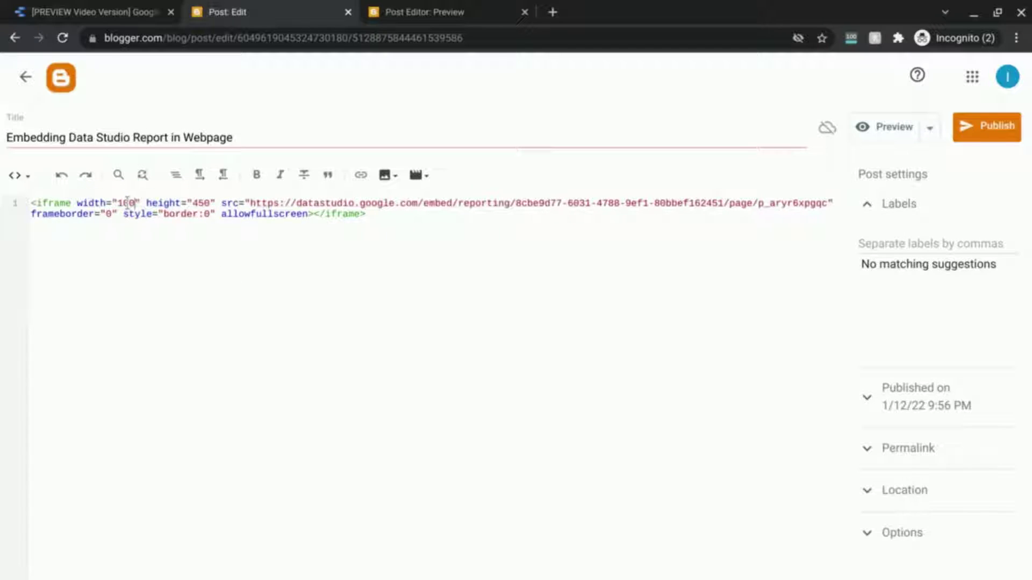
pyautogui.write('%')
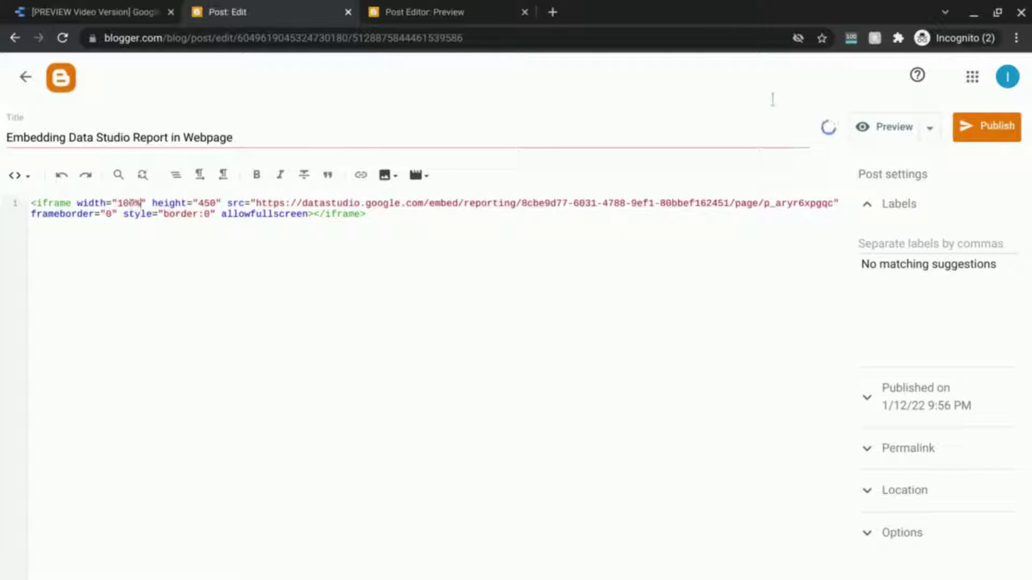
# Preview the post and scroll through the now full-width embedded report.
pyautogui.click(880, 131)
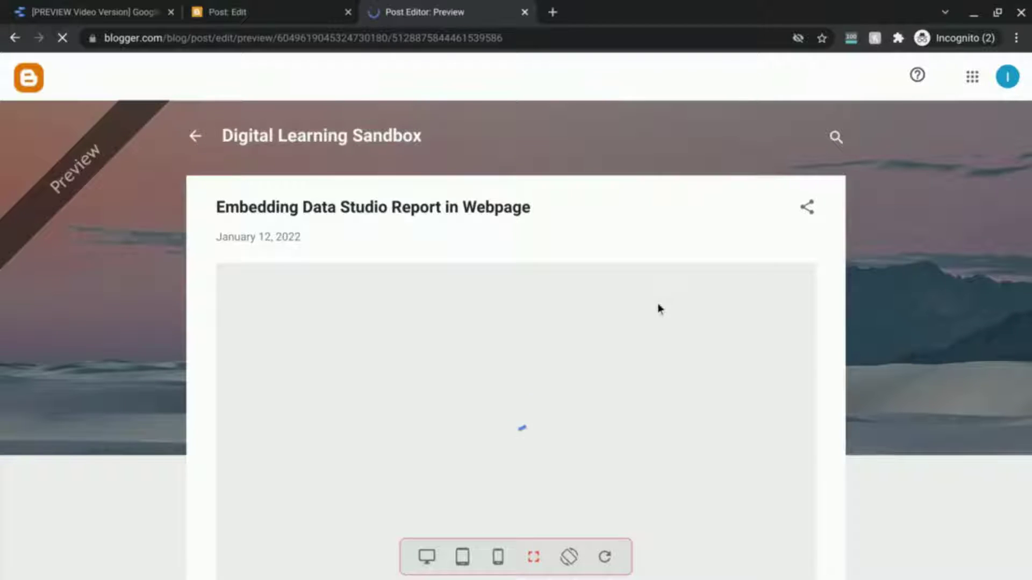
pyautogui.scroll(-1, 646, 345)
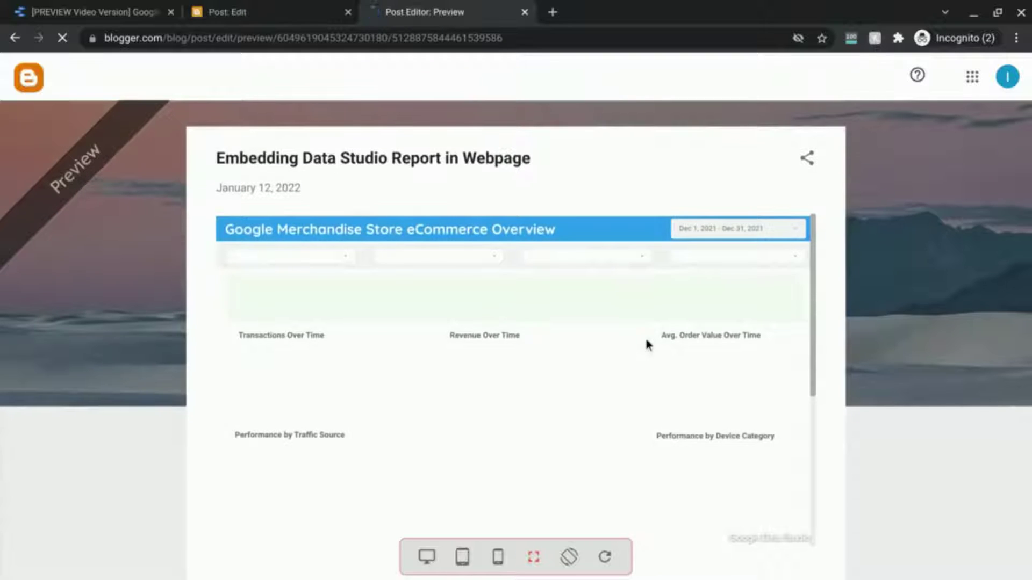
pyautogui.scroll(-2, 454, 293)
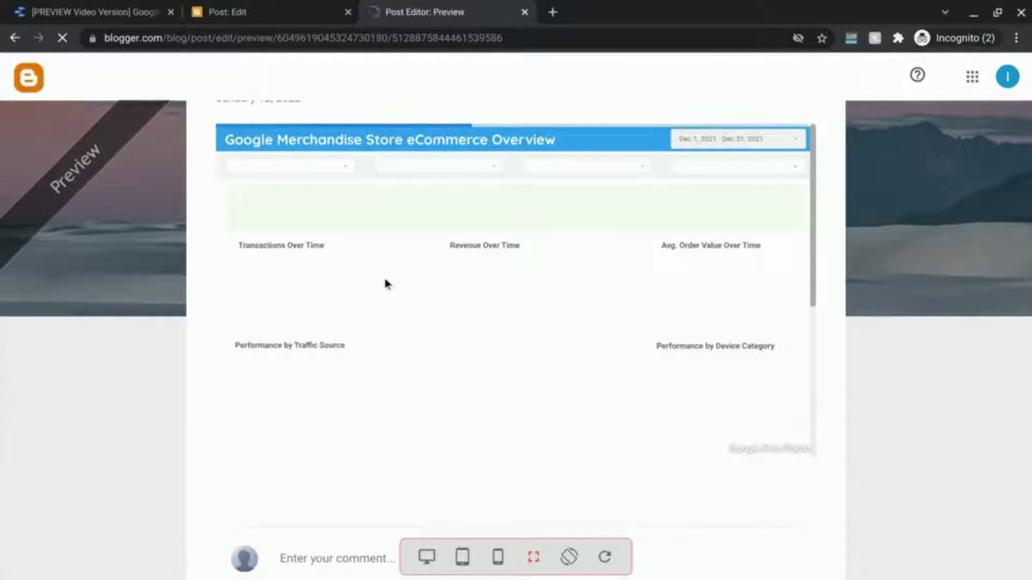
pyautogui.scroll(-1, 545, 333)
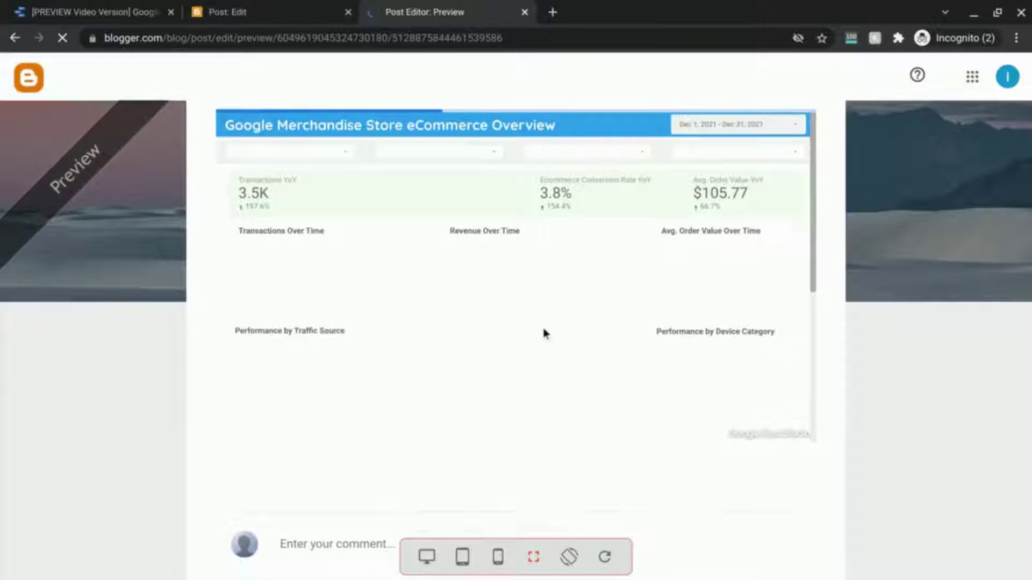
pyautogui.scroll(3, 543, 334)
pyautogui.scroll(-3, 543, 333)
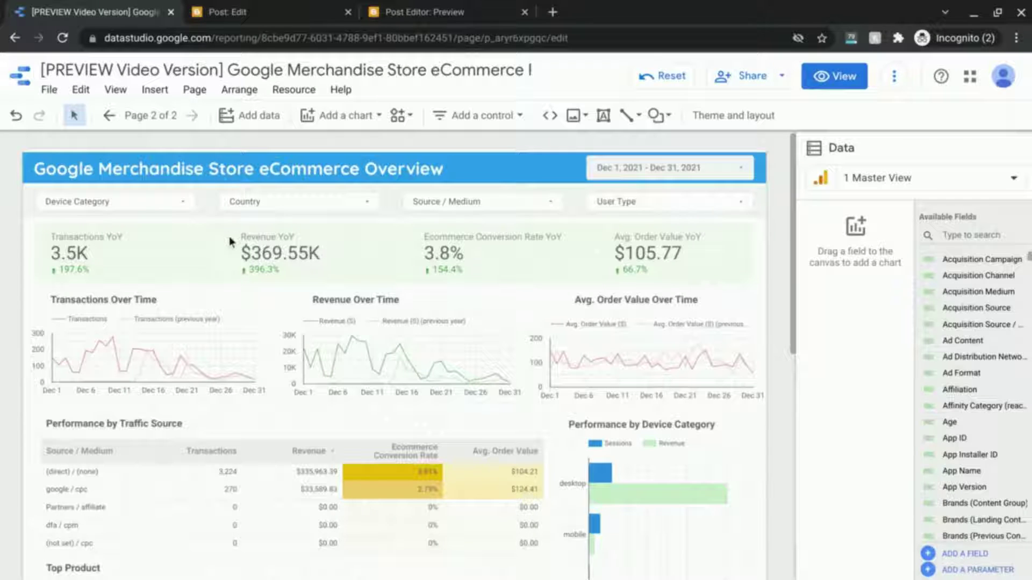
# Scroll the Data Studio report down to the Top Product table, then return to the Blogger preview.
pyautogui.scroll(-3, 230, 239)
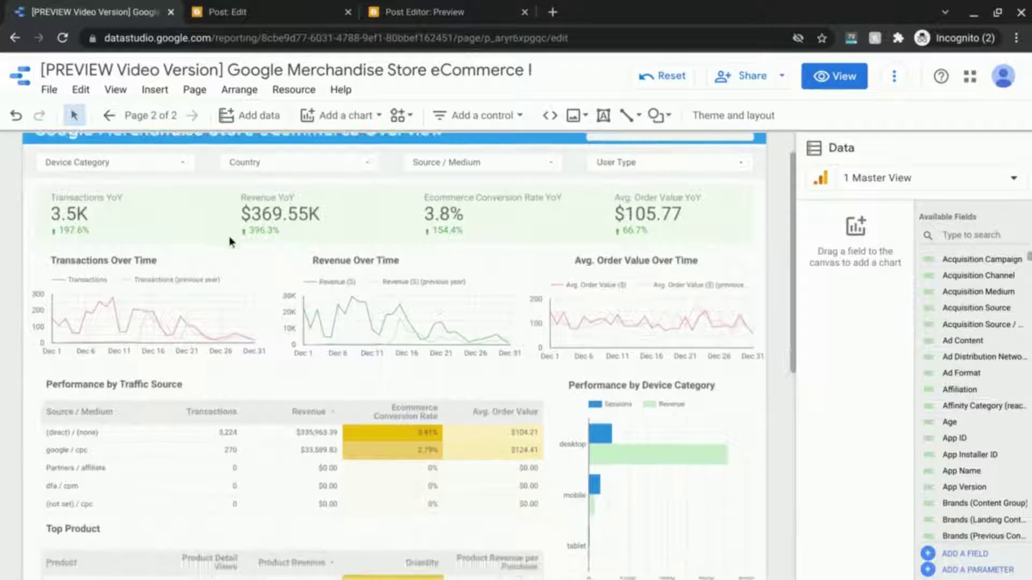
pyautogui.scroll(-3, 229, 236)
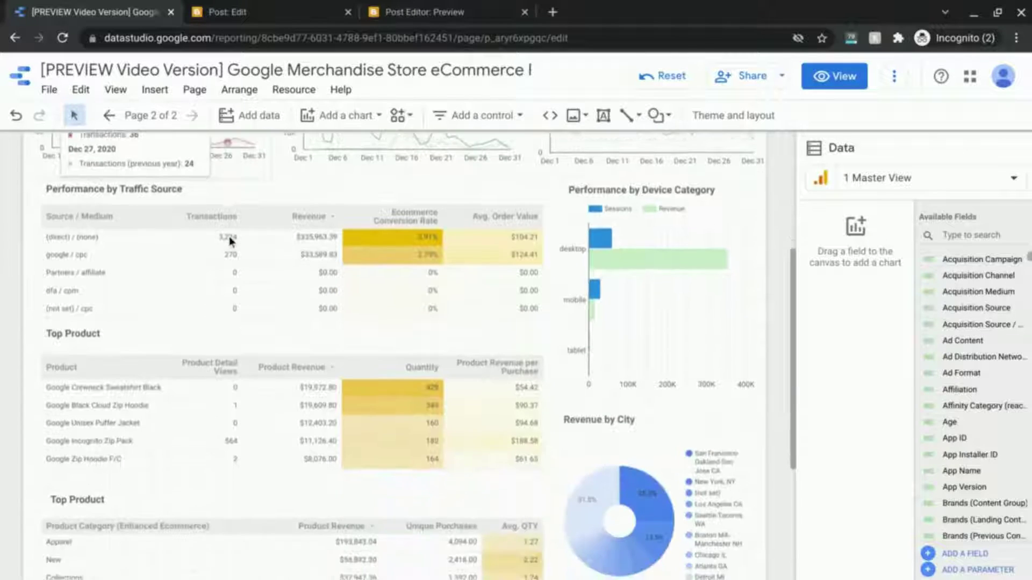
pyautogui.scroll(-2, 229, 236)
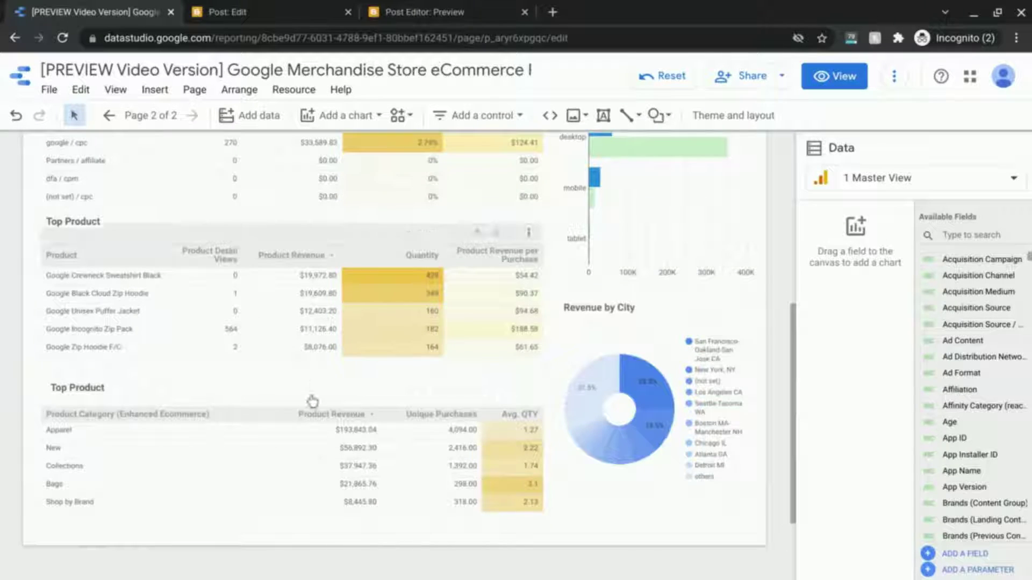
pyautogui.scroll(-1, 312, 401)
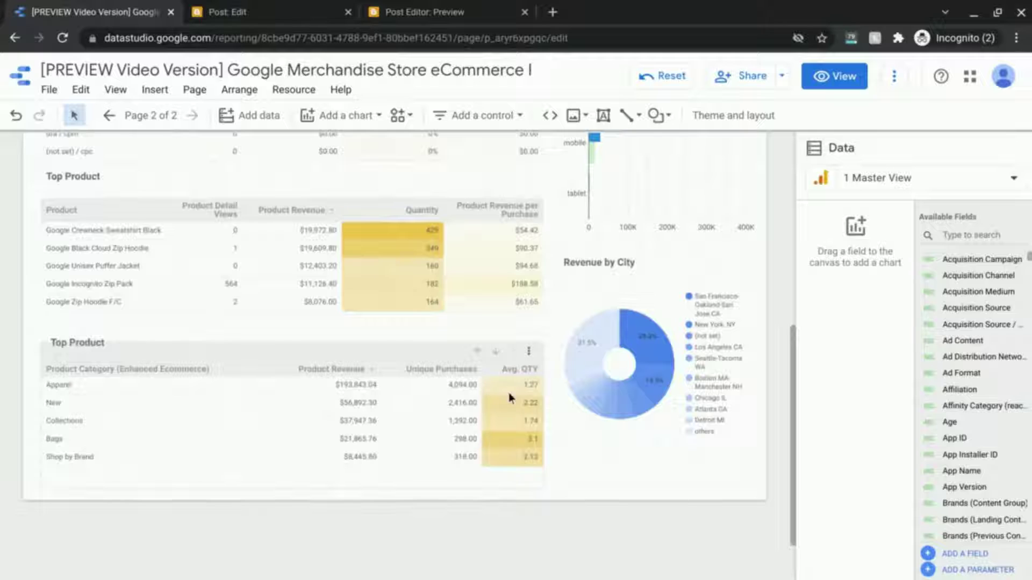
pyautogui.scroll(2, 360, 424)
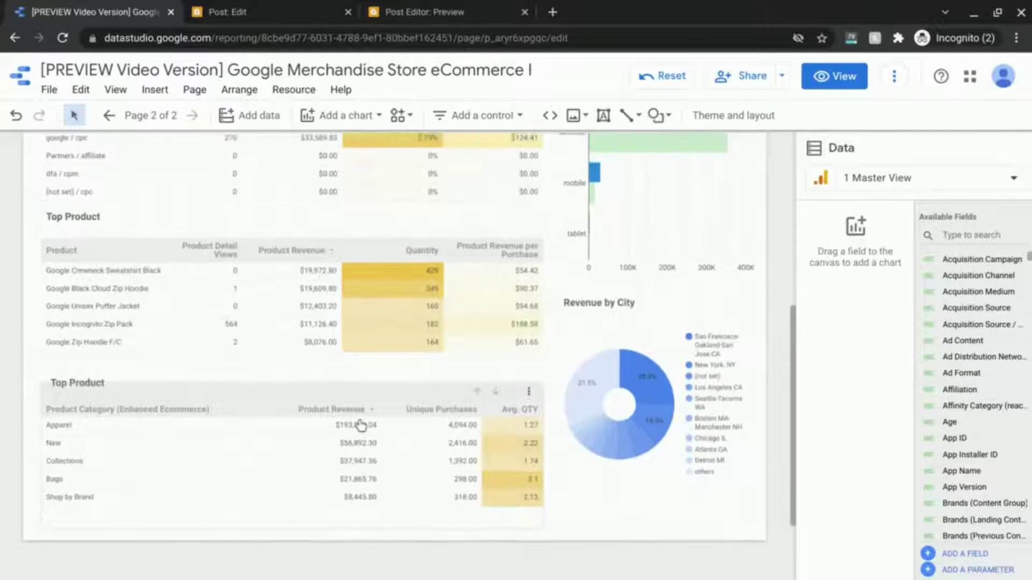
pyautogui.scroll(3, 360, 424)
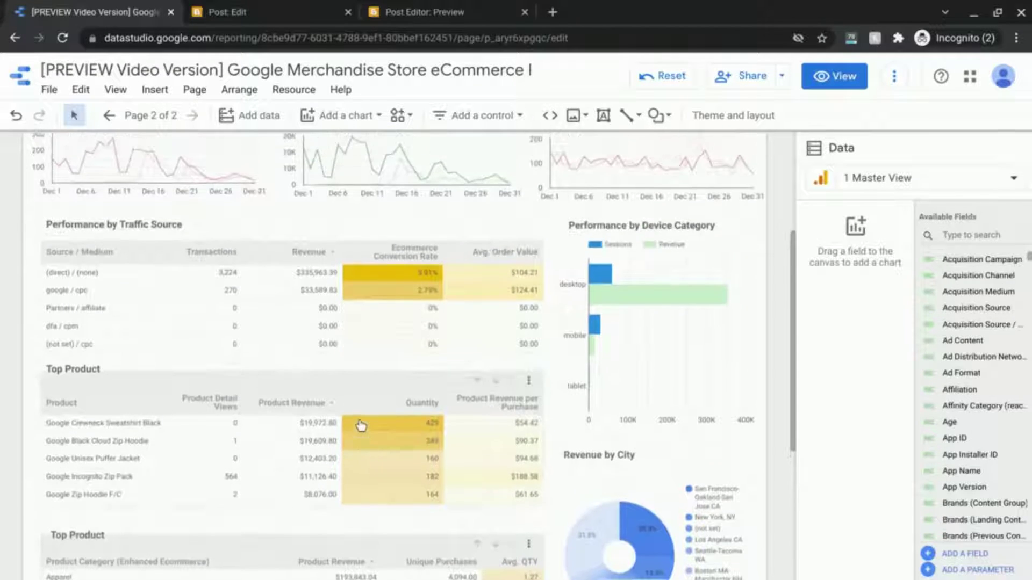
pyautogui.click(391, 8)
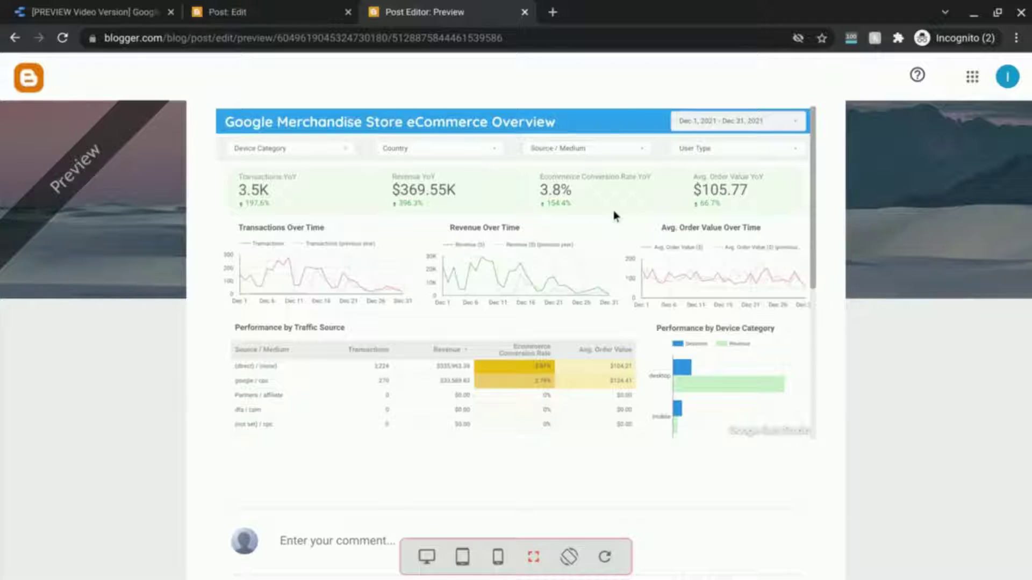
# Scroll the preview past the full-width eCommerce Overview report to the comment box and ads block.
pyautogui.scroll(-1, 614, 213)
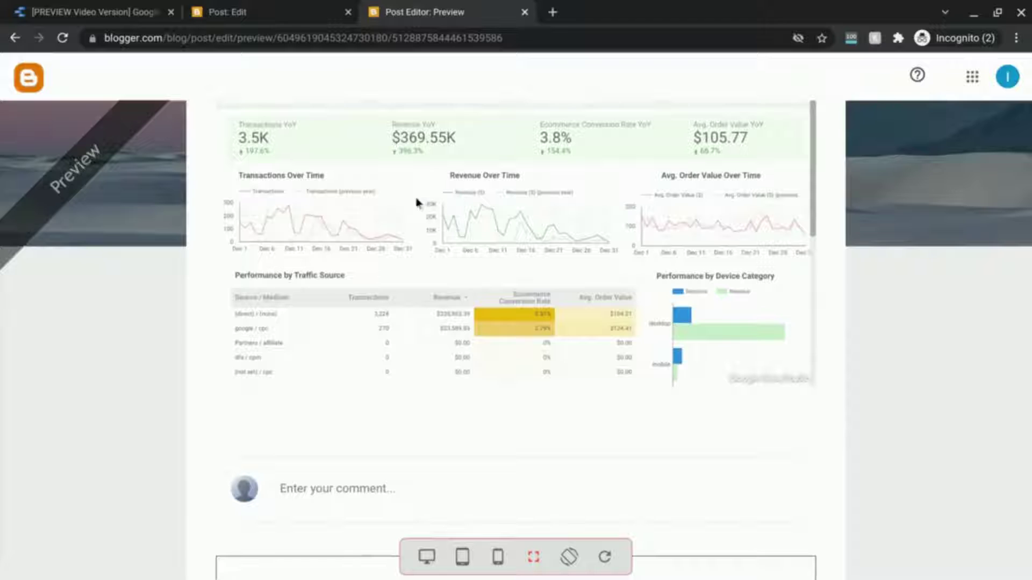
pyautogui.scroll(-1, 399, 188)
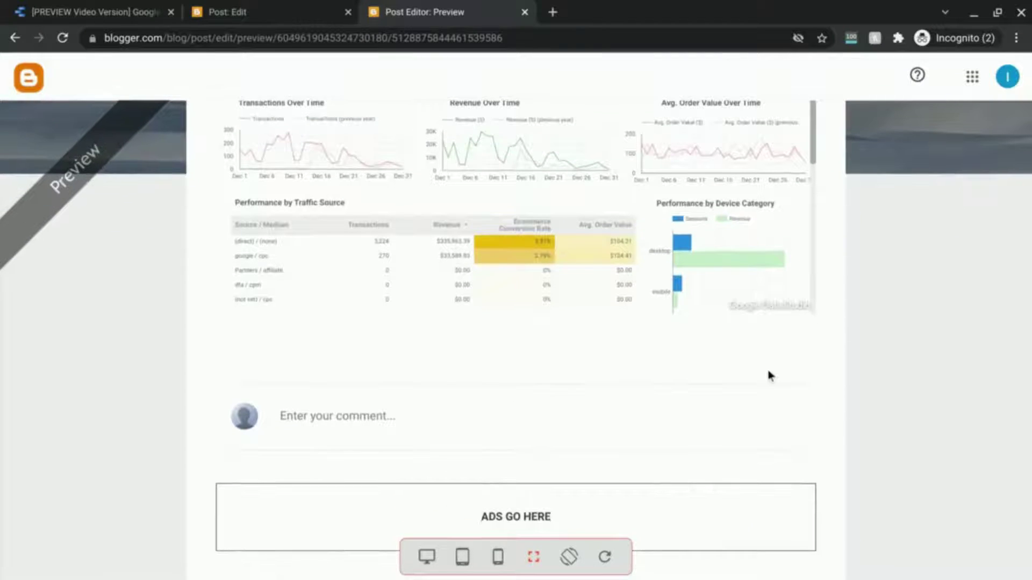
pyautogui.scroll(4, 769, 375)
pyautogui.scroll(-1, 575, 278)
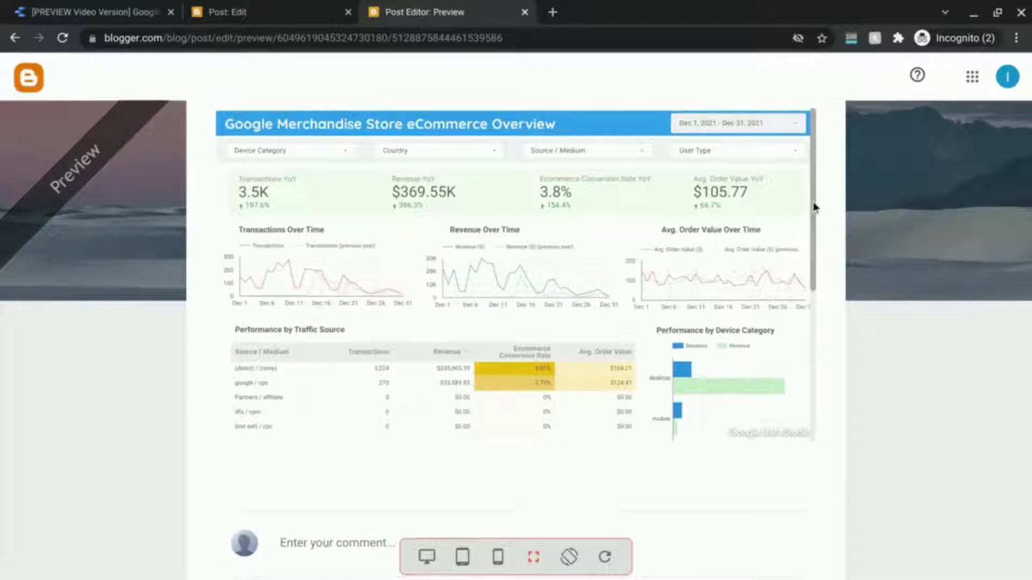
# Publish the 'Embedding Data Studio Report in Webpage' post and confirm.
pyautogui.hotkey('ctrl', 'shift', 'Tab')
pyautogui.click(987, 127)
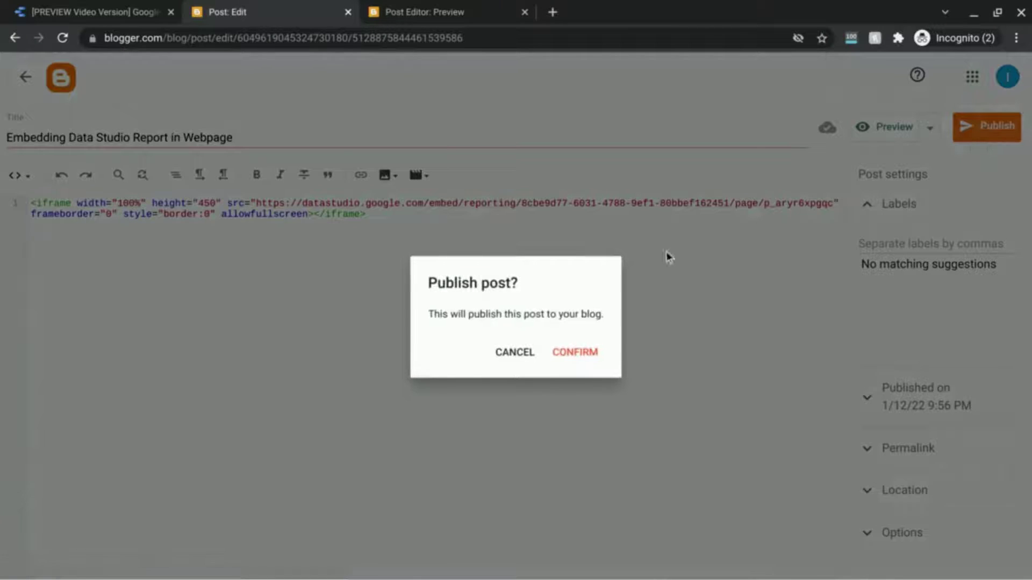
pyautogui.click(579, 352)
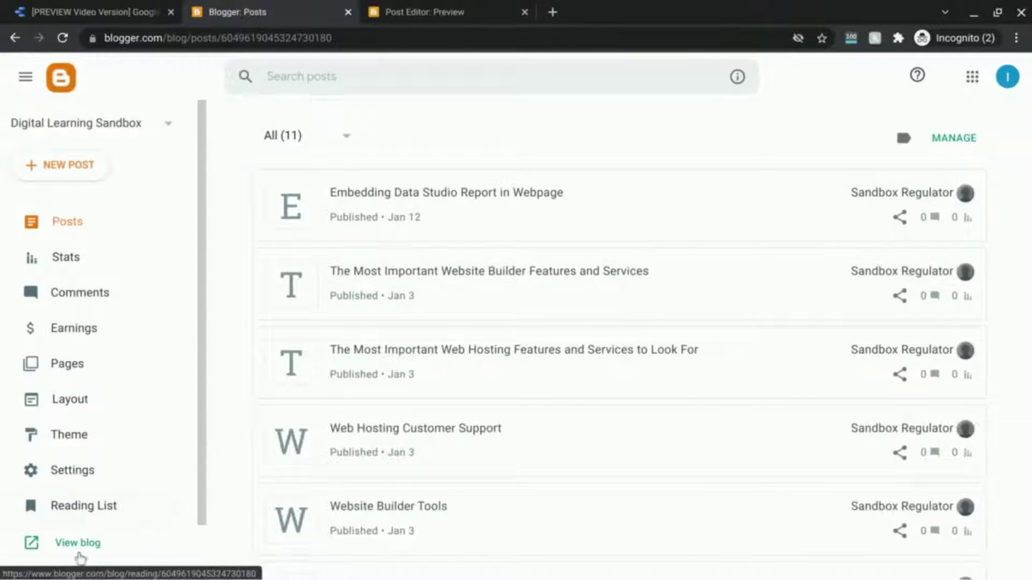
# Open the published post on the live blog and close the preview tab.
pyautogui.click(79, 559)
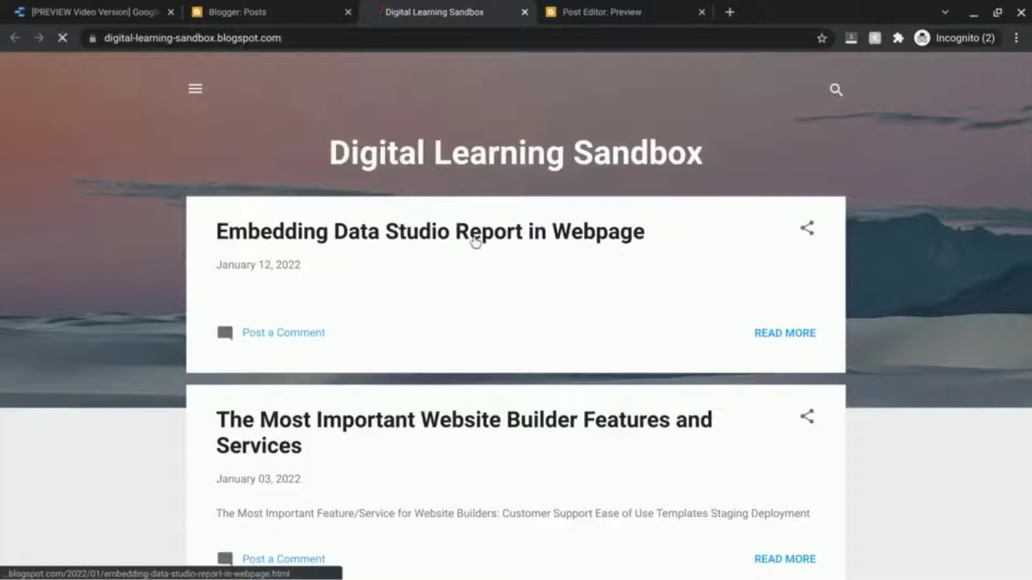
pyautogui.click(475, 242)
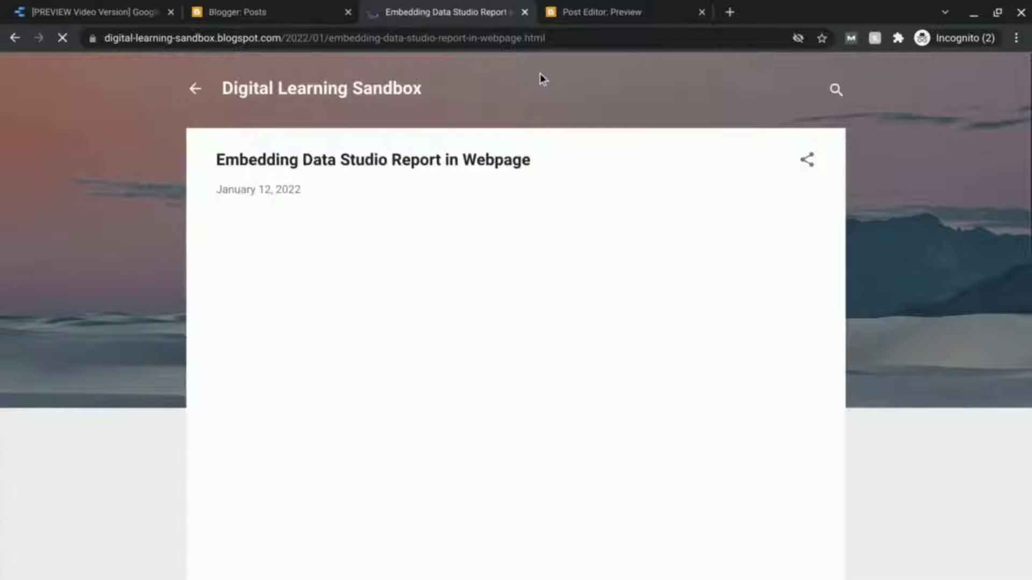
pyautogui.click(702, 11)
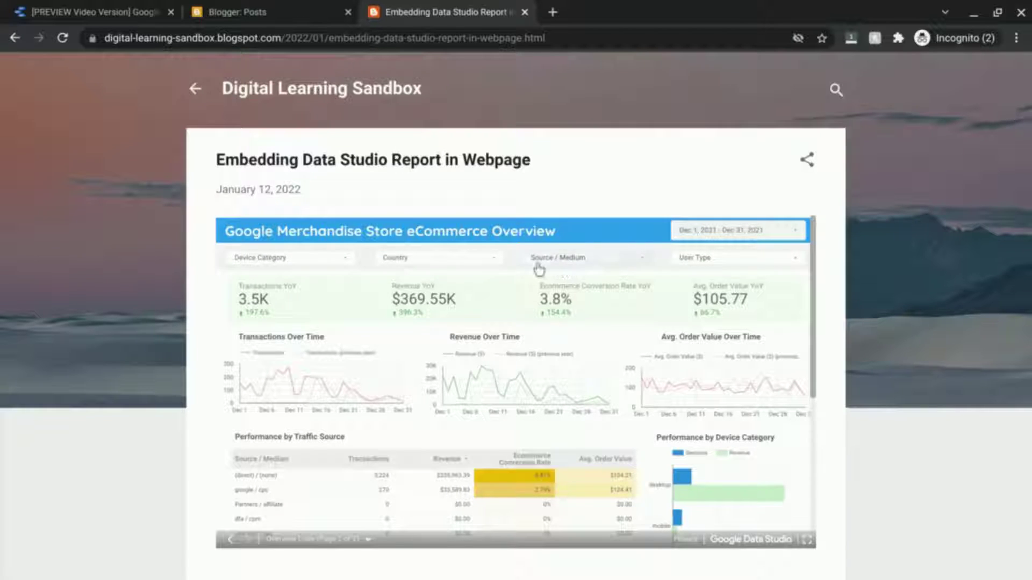
# Scroll through the embedded report and switch it to its second page, Overview Copy.
pyautogui.scroll(-2, 538, 268)
pyautogui.scroll(-5, 539, 268)
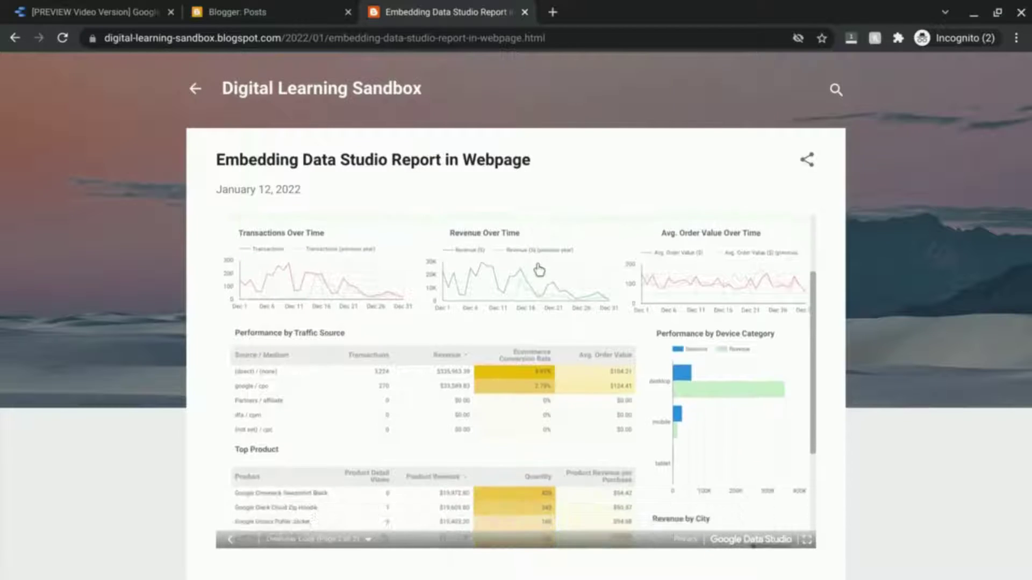
pyautogui.scroll(-2, 540, 269)
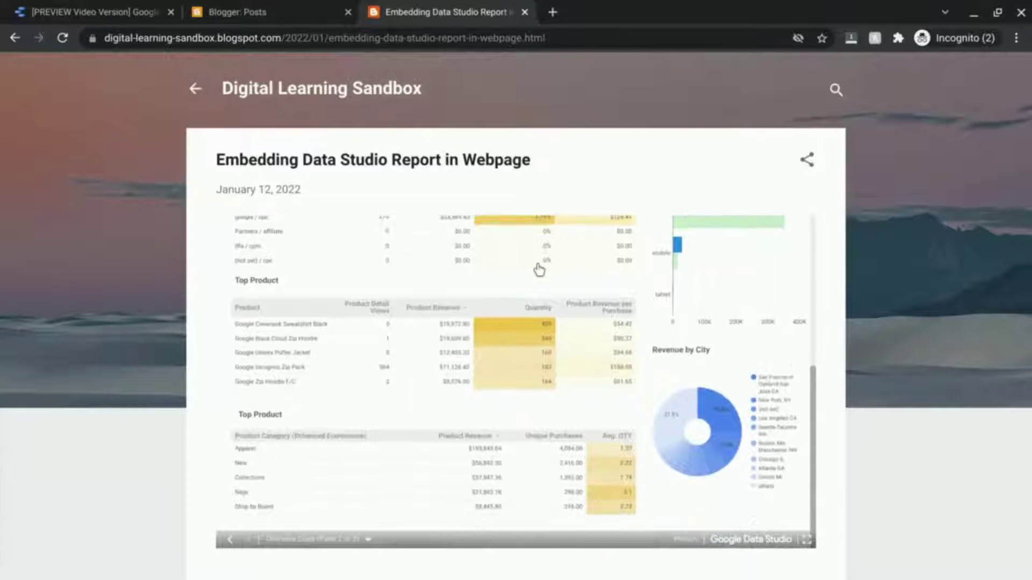
pyautogui.scroll(10, 539, 269)
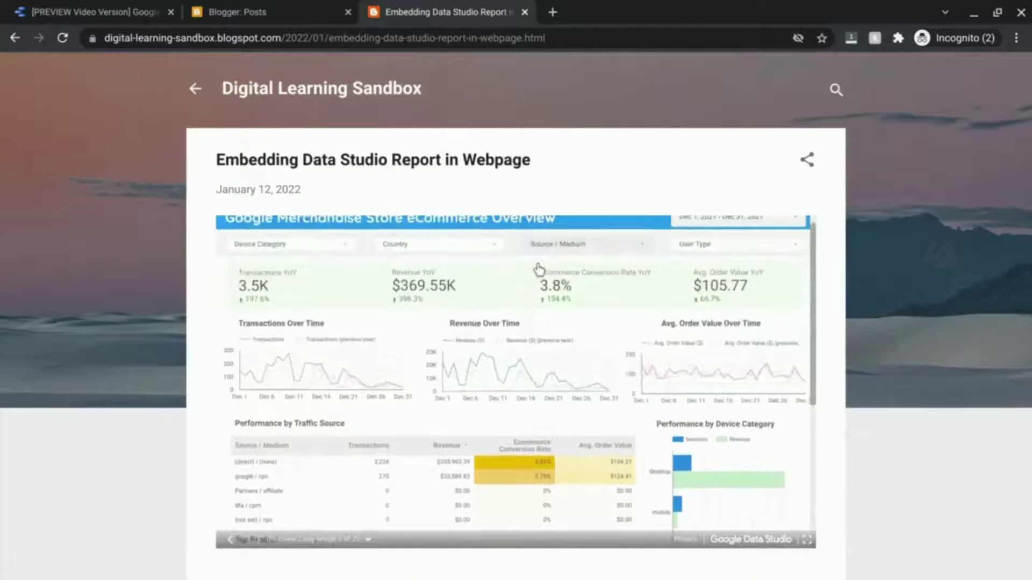
pyautogui.scroll(1, 385, 351)
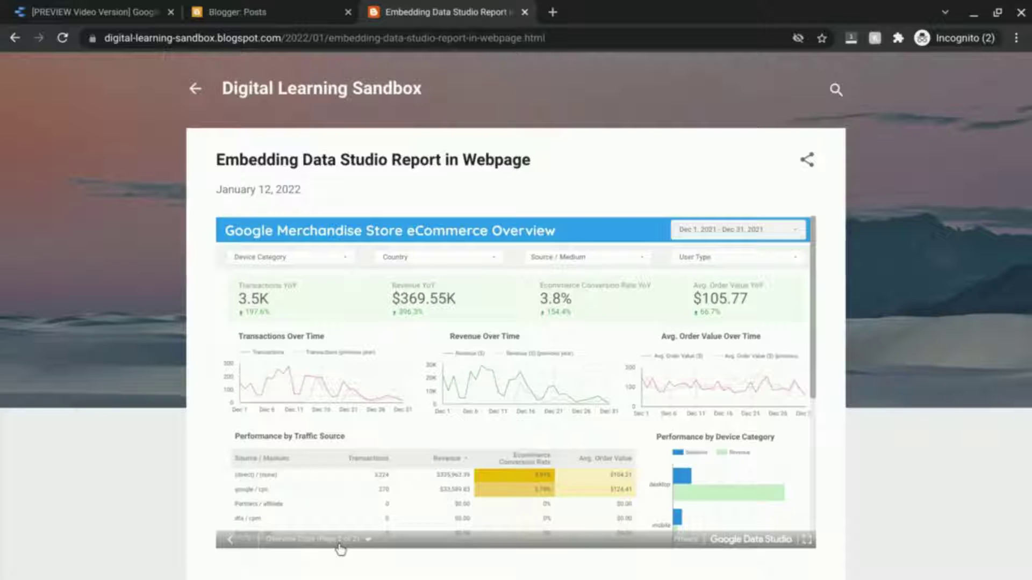
pyautogui.click(369, 542)
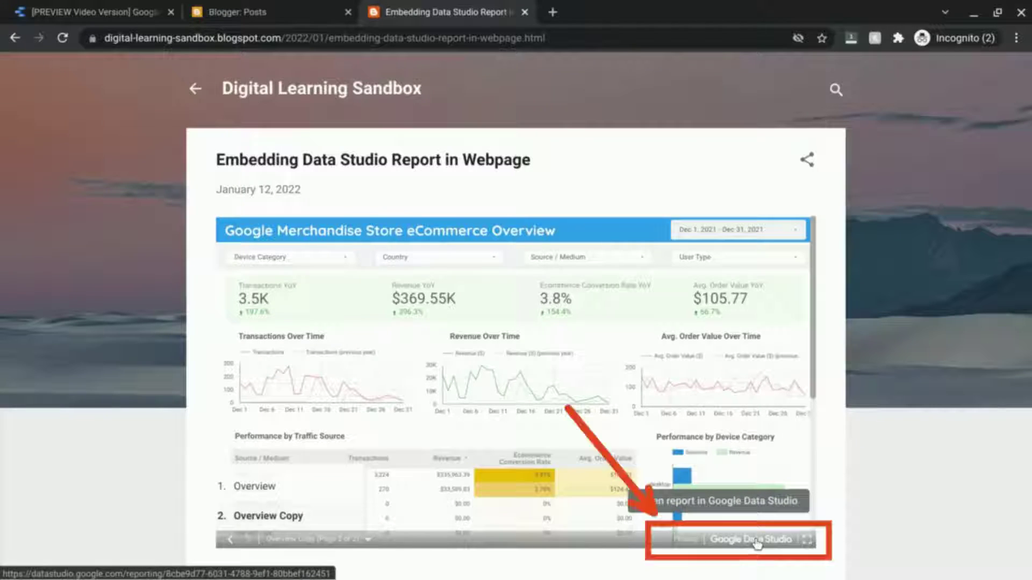
# View the embedded report full screen and scroll through it.
pyautogui.click(809, 544)
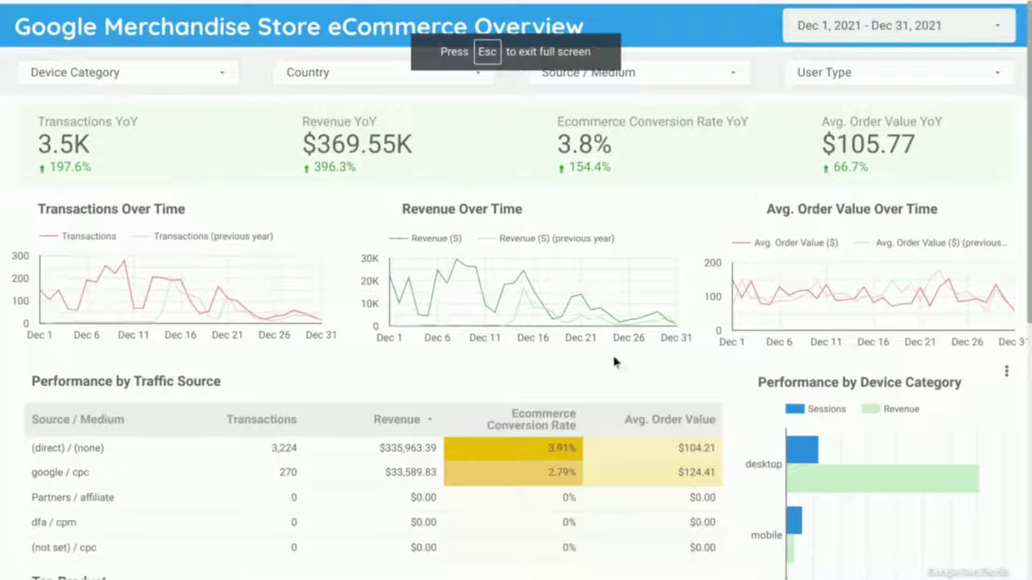
pyautogui.scroll(-2, 585, 299)
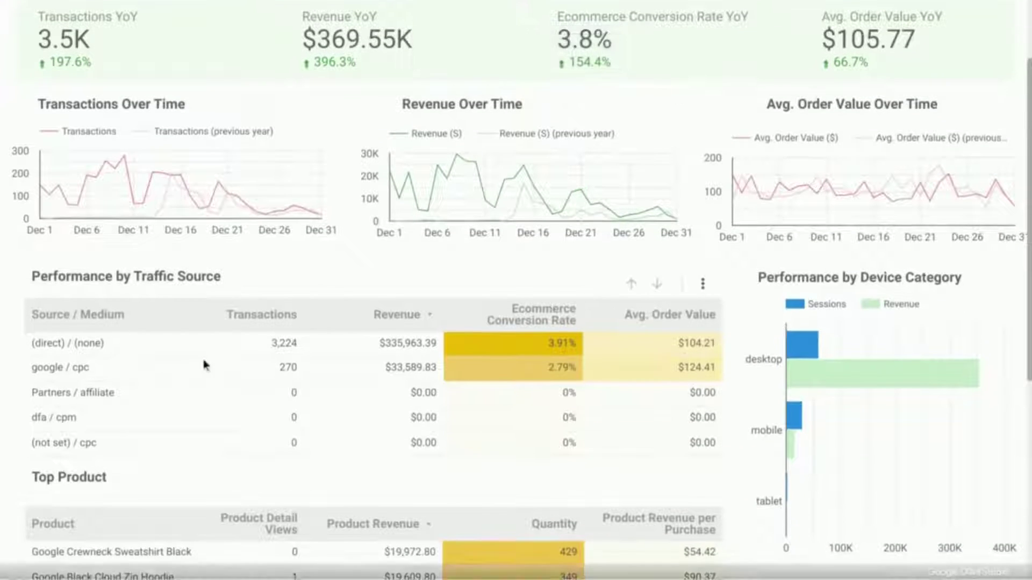
pyautogui.scroll(-3, 191, 362)
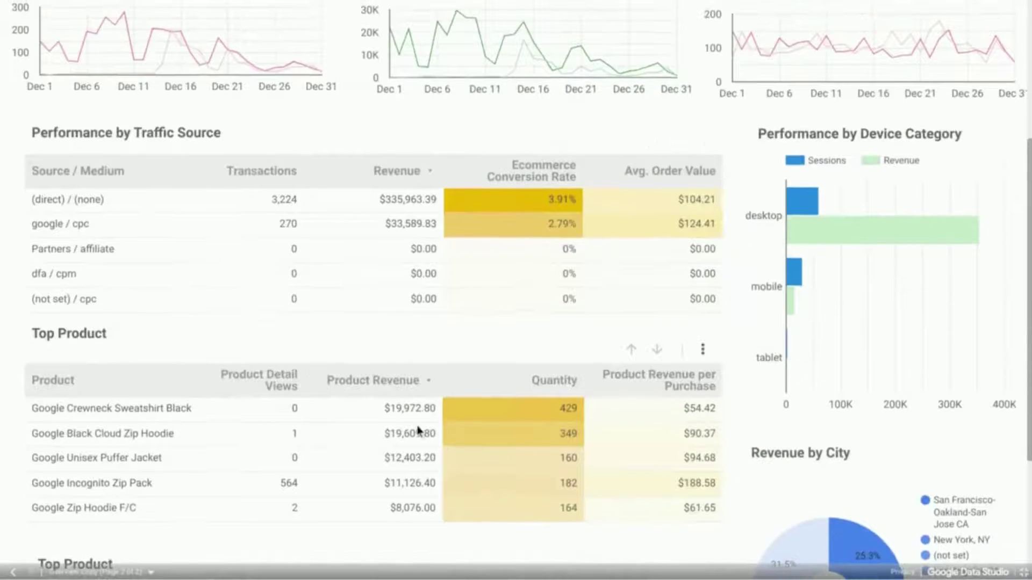
pyautogui.scroll(4, 587, 438)
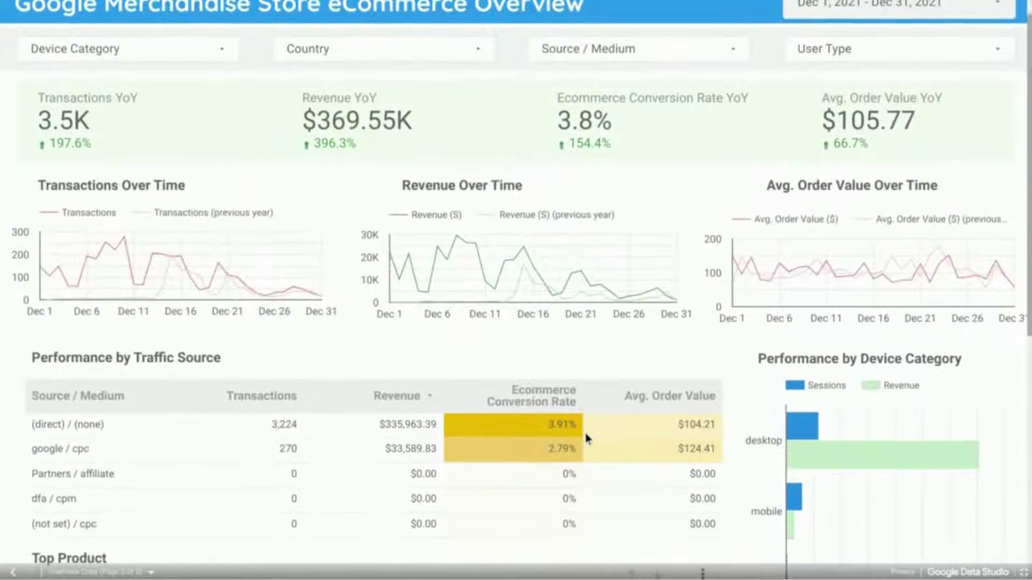
# Exit full screen and scroll the embedded report back to its top on the live post.
pyautogui.click(1023, 572)
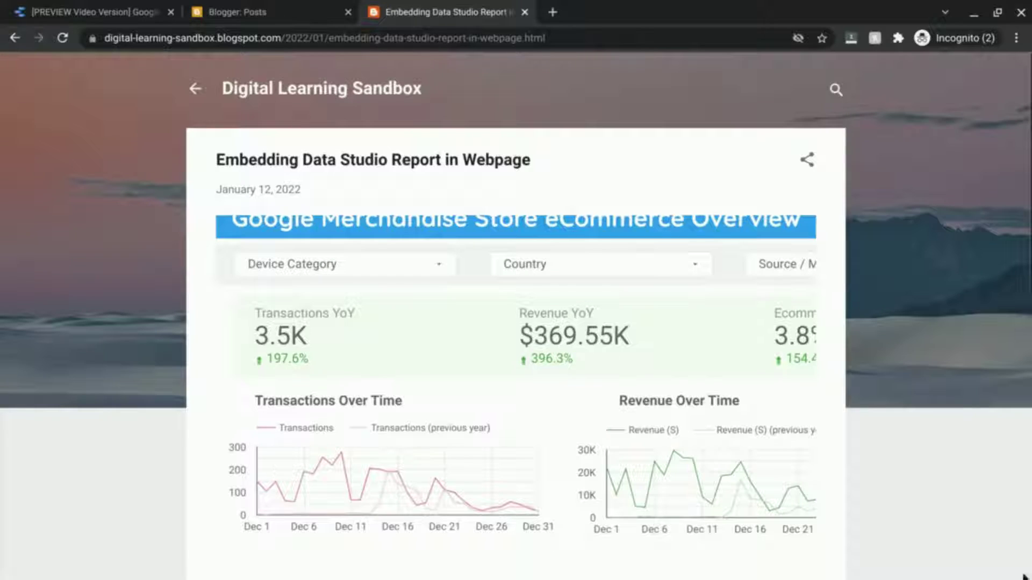
pyautogui.scroll(-8, 434, 333)
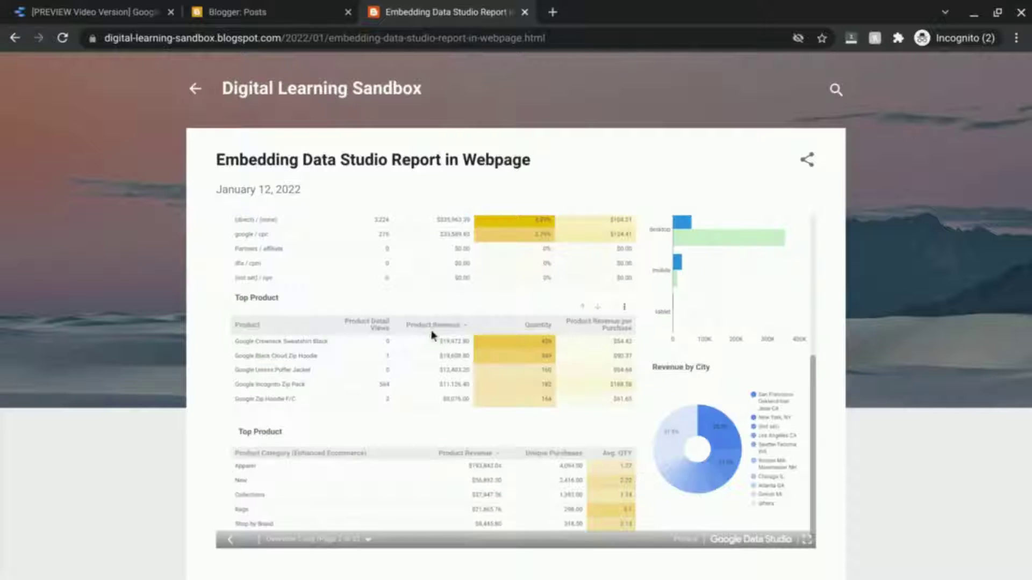
pyautogui.scroll(5, 402, 321)
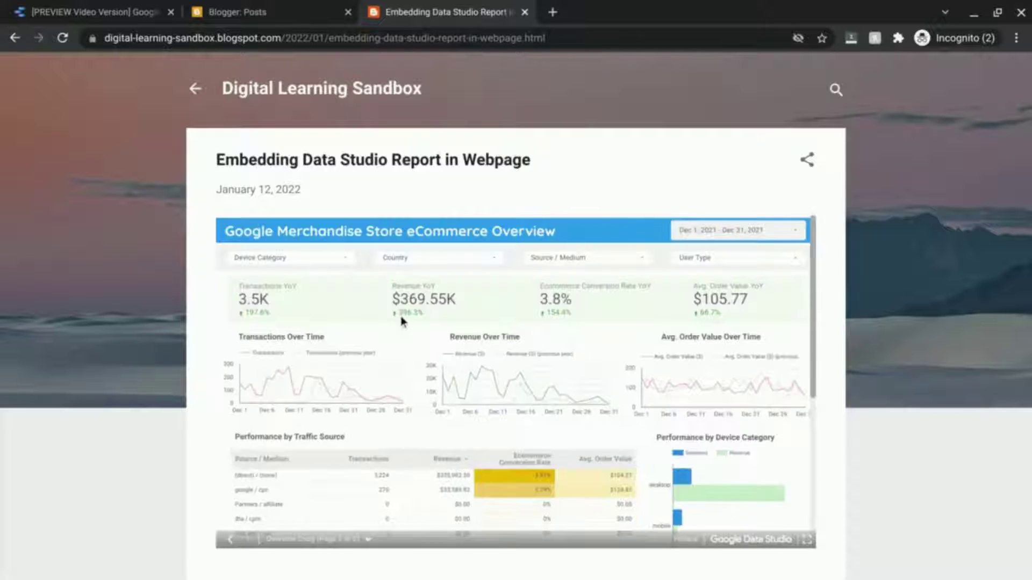
# In the Data Studio editor, check the height value in the report's embed code.
pyautogui.click(109, 13)
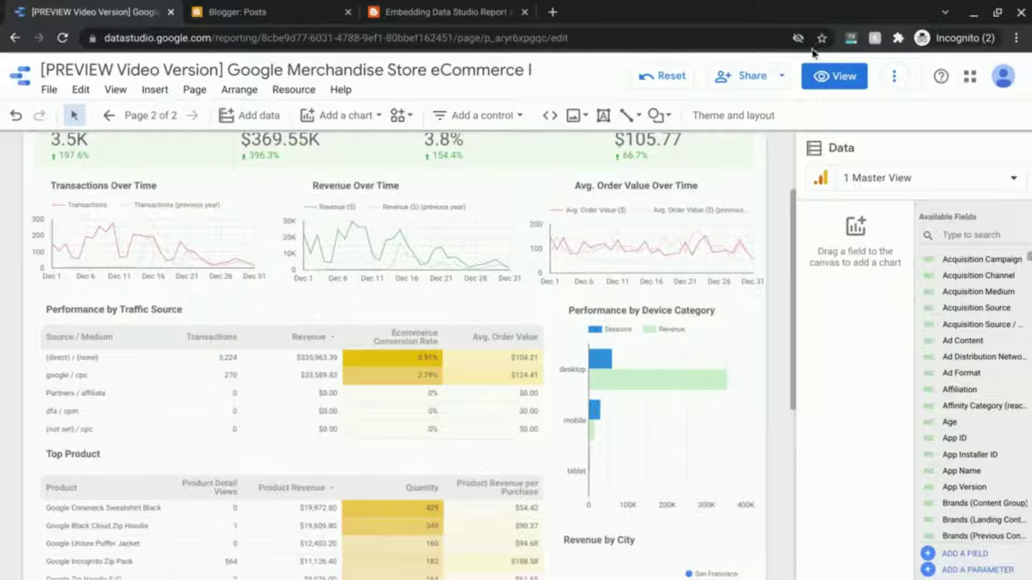
pyautogui.click(784, 77)
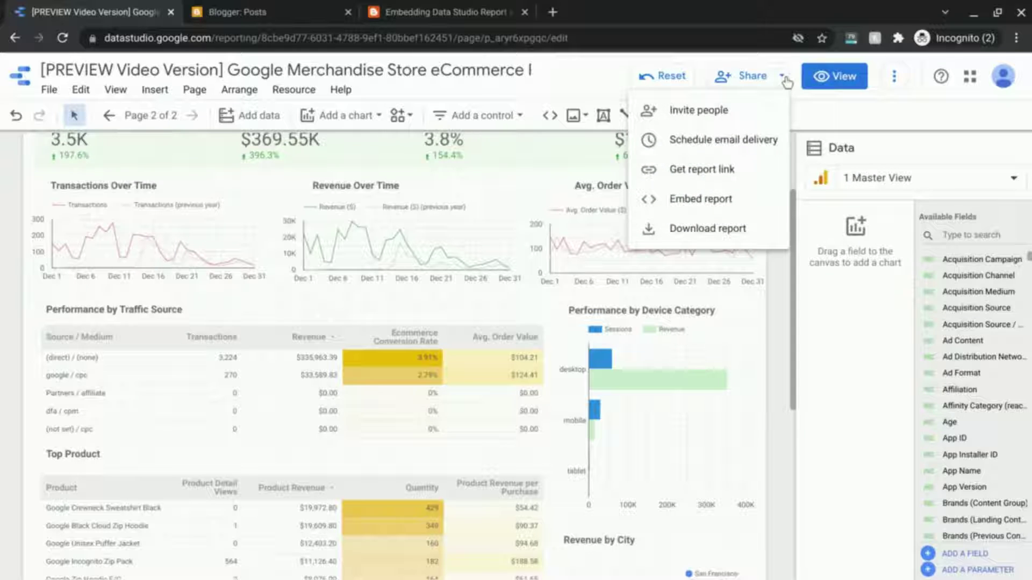
pyautogui.click(701, 199)
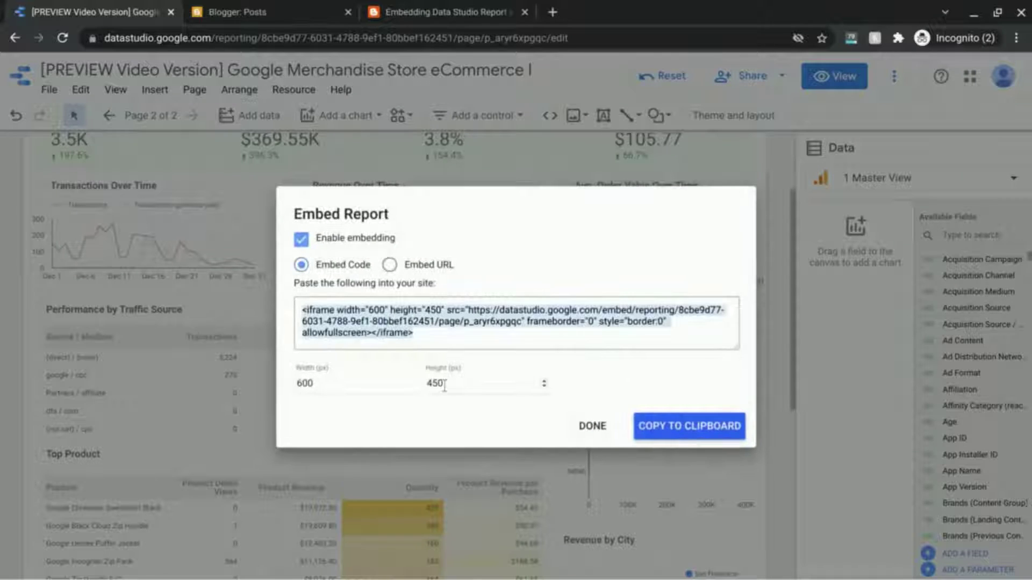
pyautogui.click(444, 385)
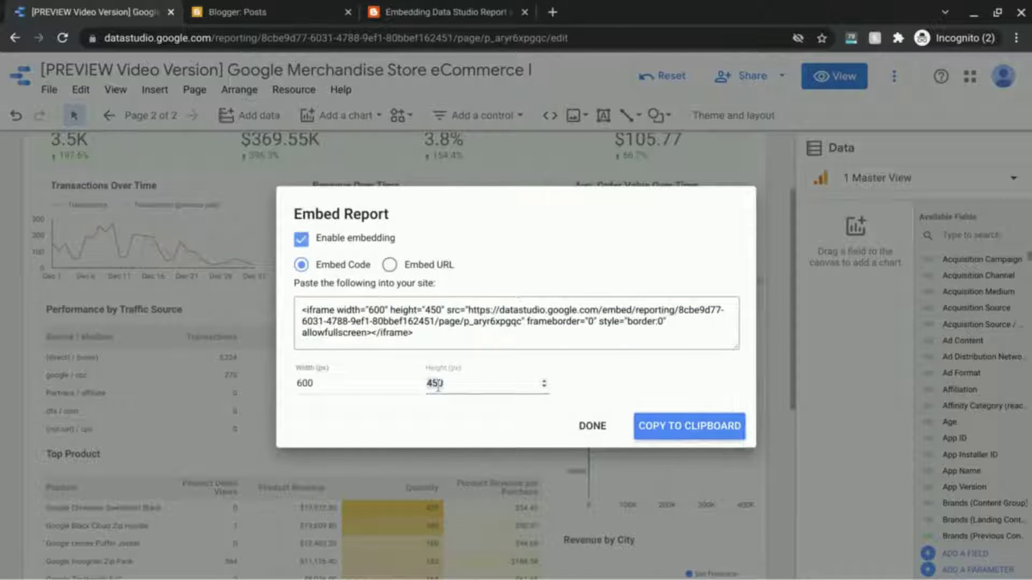
pyautogui.click(592, 426)
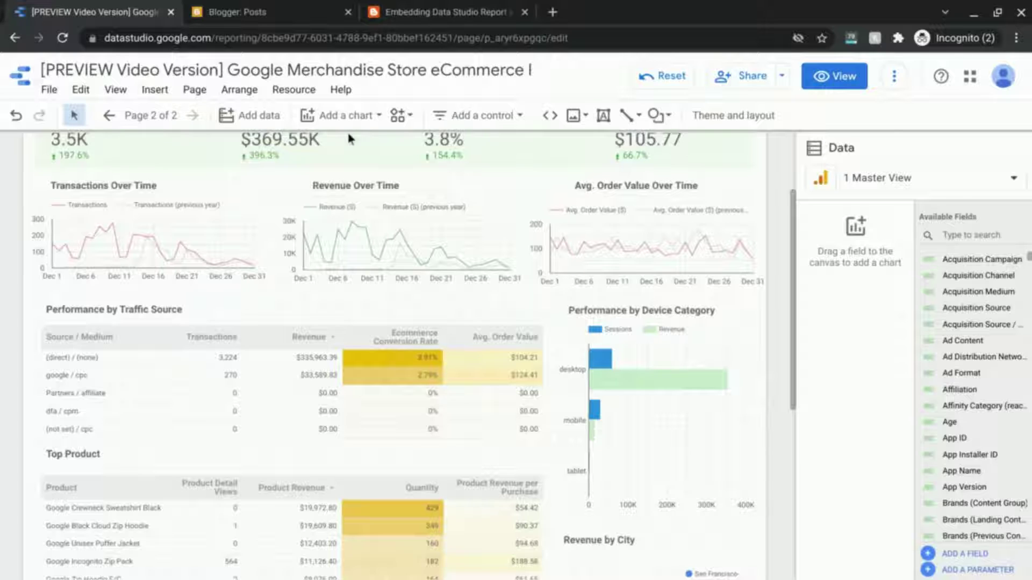
# Show the current page's Style settings with the Custom 1200 × 1200 px canvas size.
pyautogui.click(205, 94)
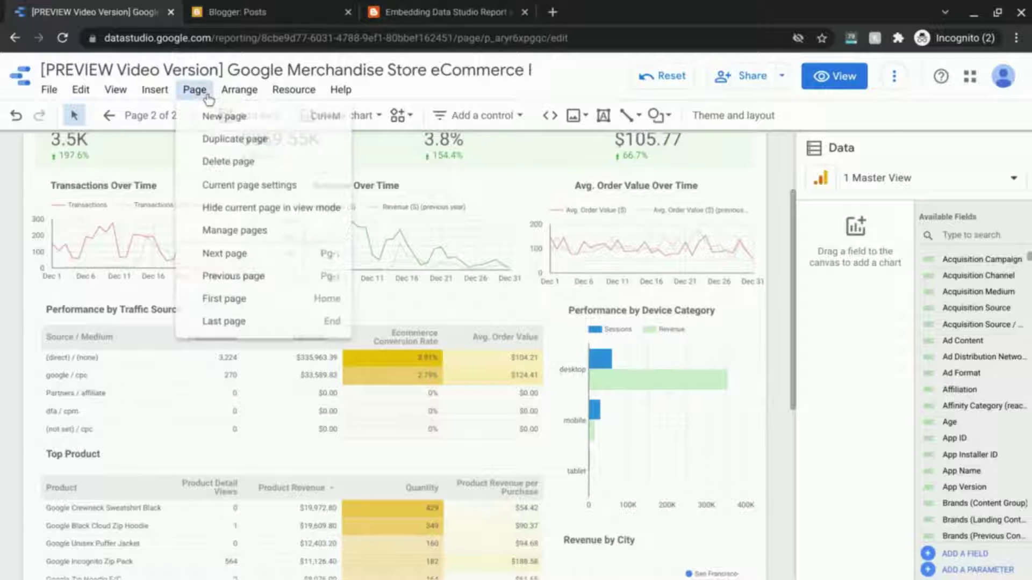
pyautogui.click(221, 188)
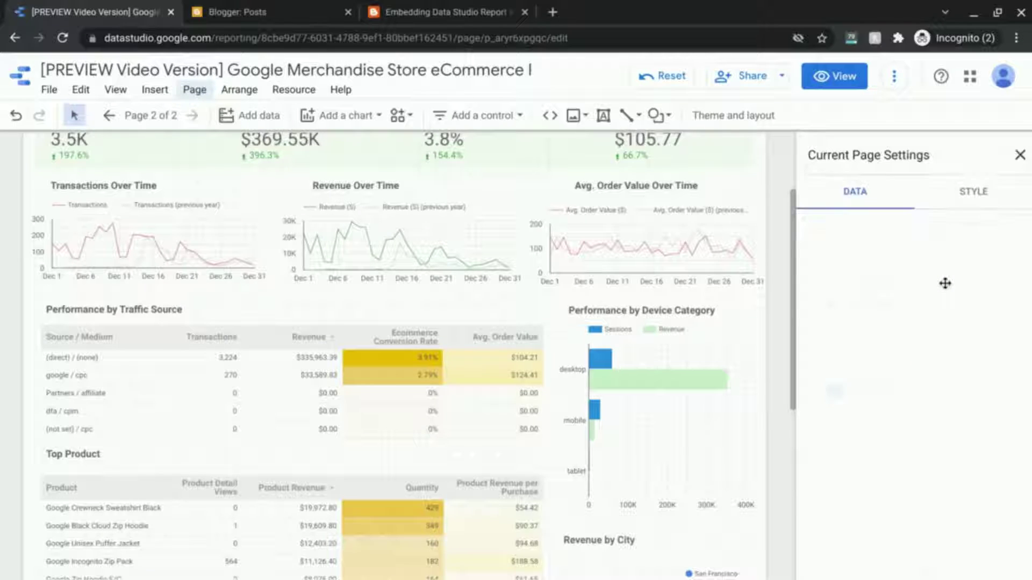
pyautogui.click(973, 196)
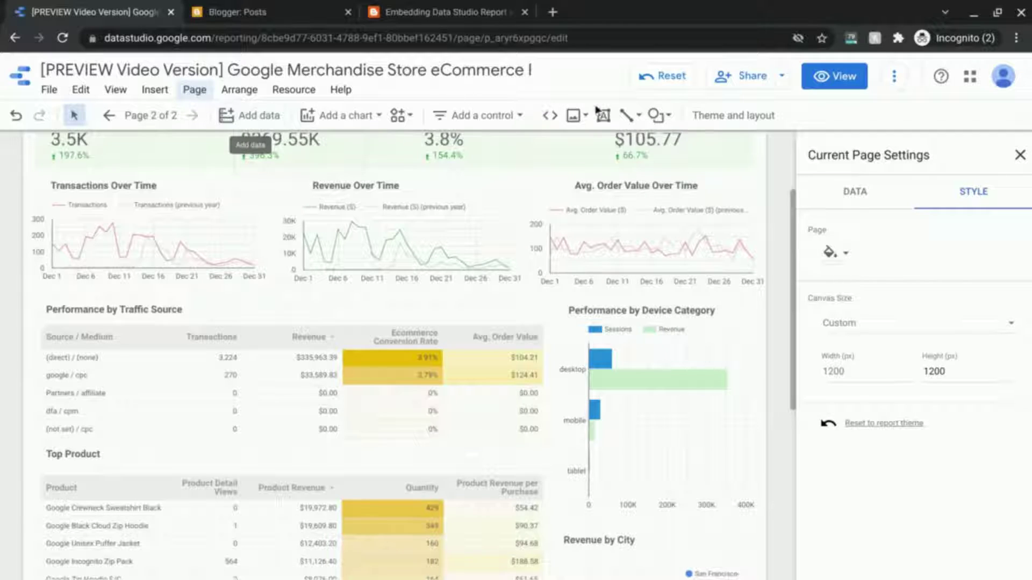
# Change the embed code's height to 1200 (width 600) and copy it to the clipboard.
pyautogui.click(781, 76)
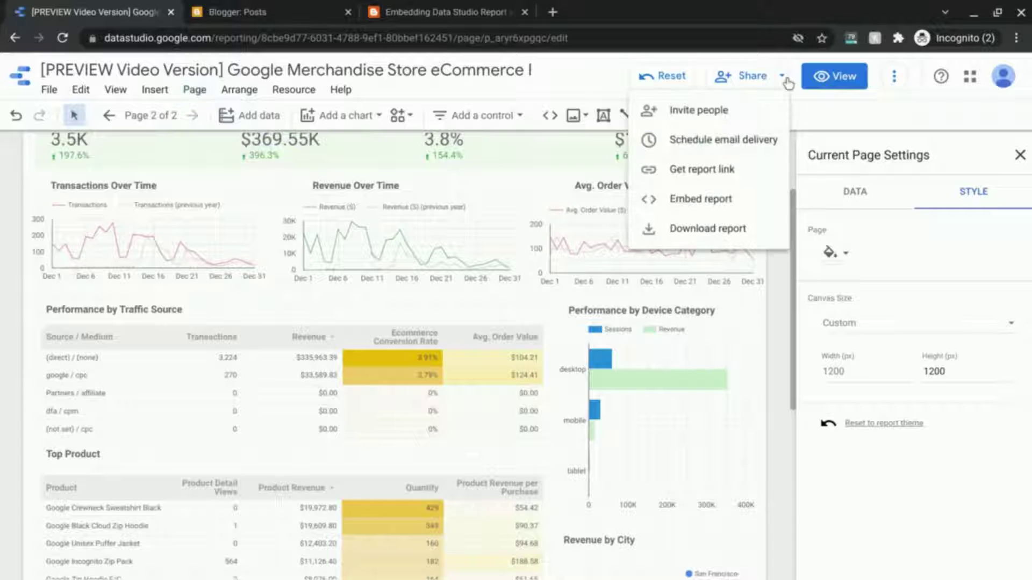
pyautogui.click(700, 199)
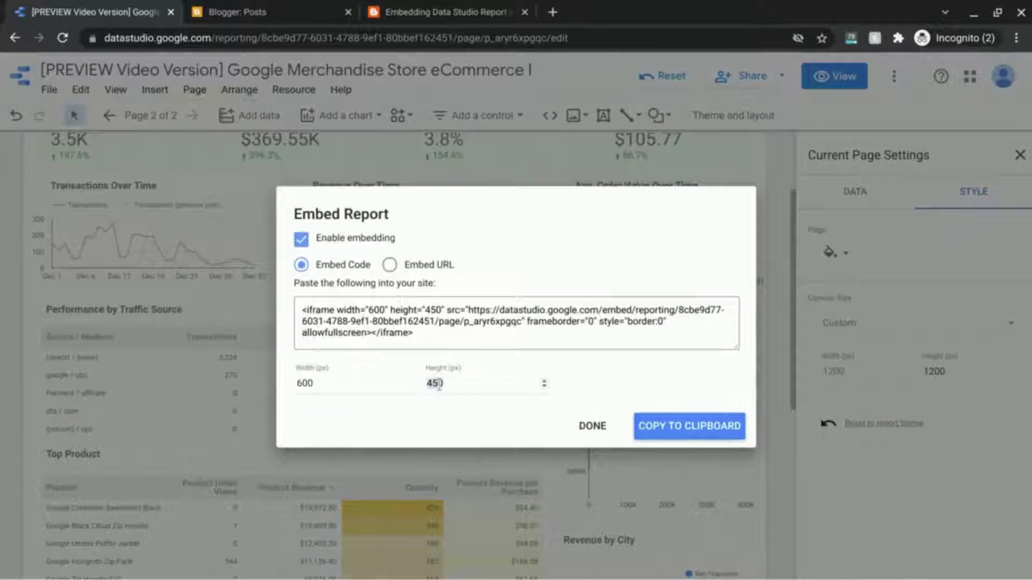
pyautogui.click(438, 384)
pyautogui.write('1200')
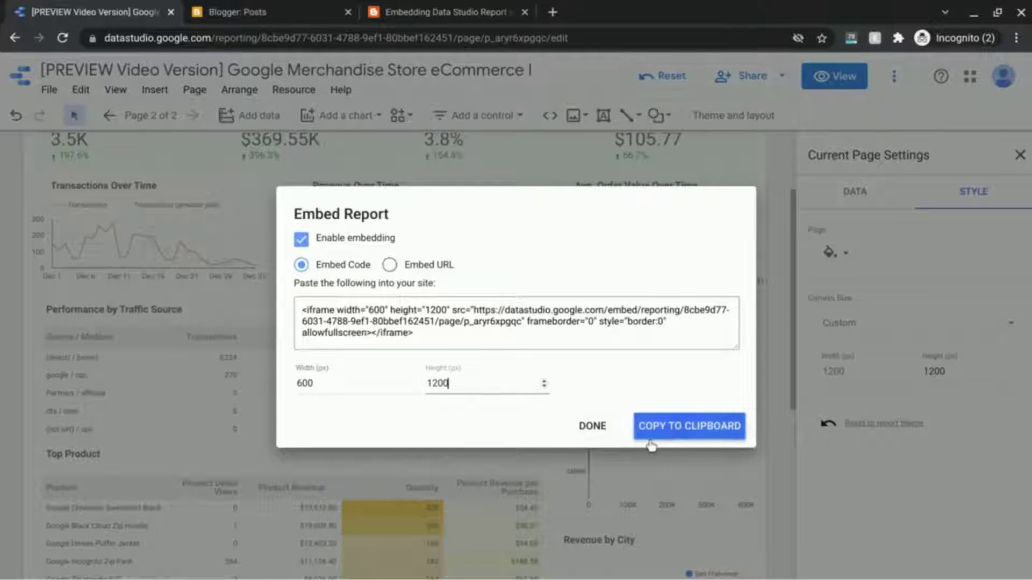
pyautogui.click(673, 435)
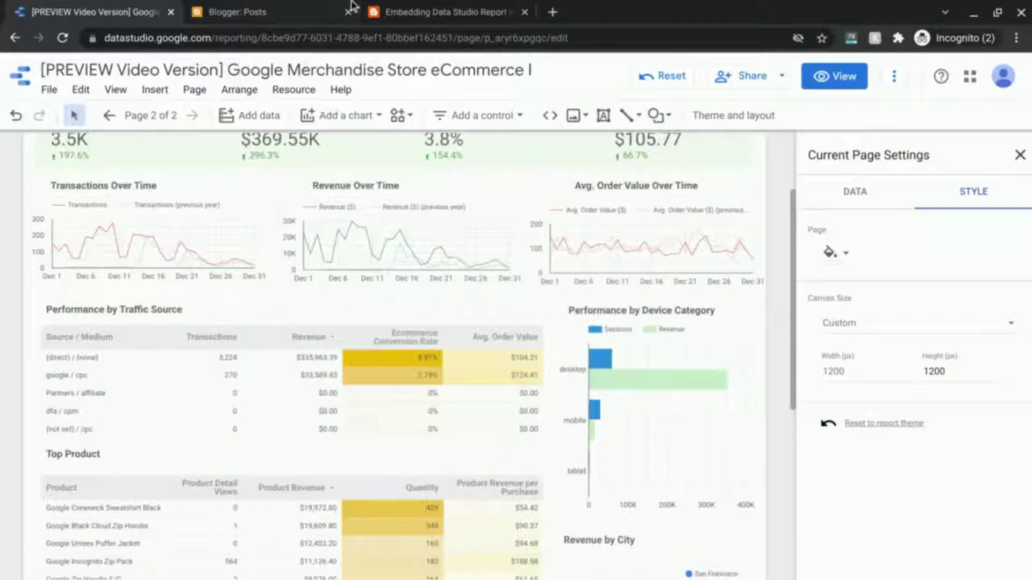
# In the 'Embedding Data Studio Report in Webpage' post, change the iframe height from 450 to 1200px and update.
pyautogui.click(276, 11)
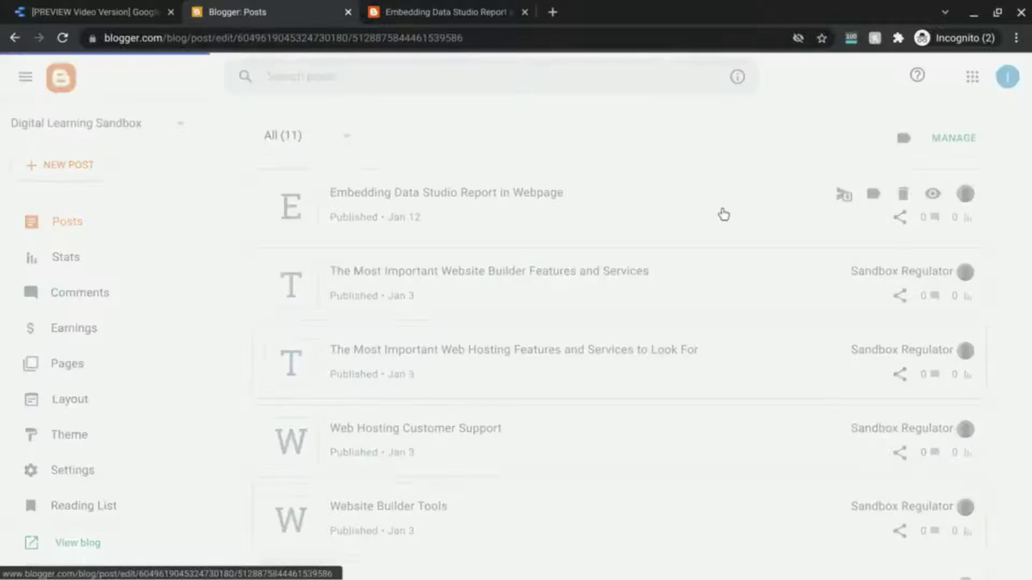
pyautogui.click(722, 213)
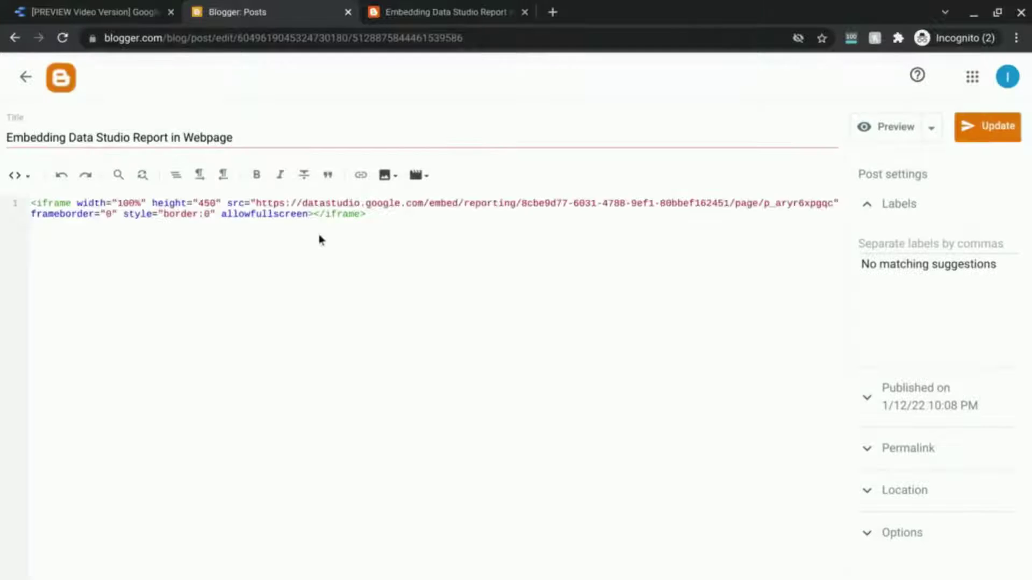
pyautogui.doubleClick(208, 204)
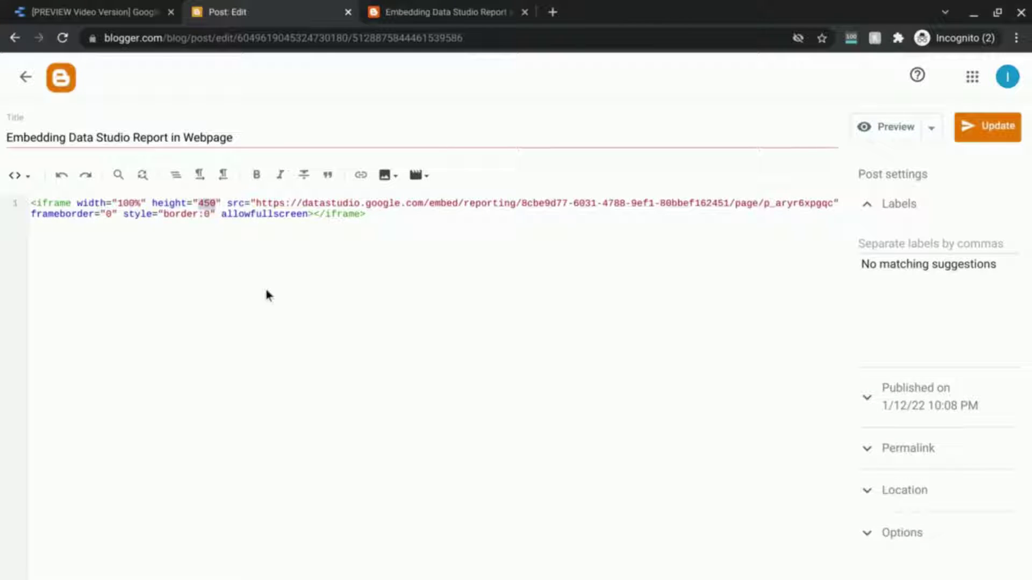
pyautogui.write('122')
pyautogui.press('BackSpace')
pyautogui.write('00')
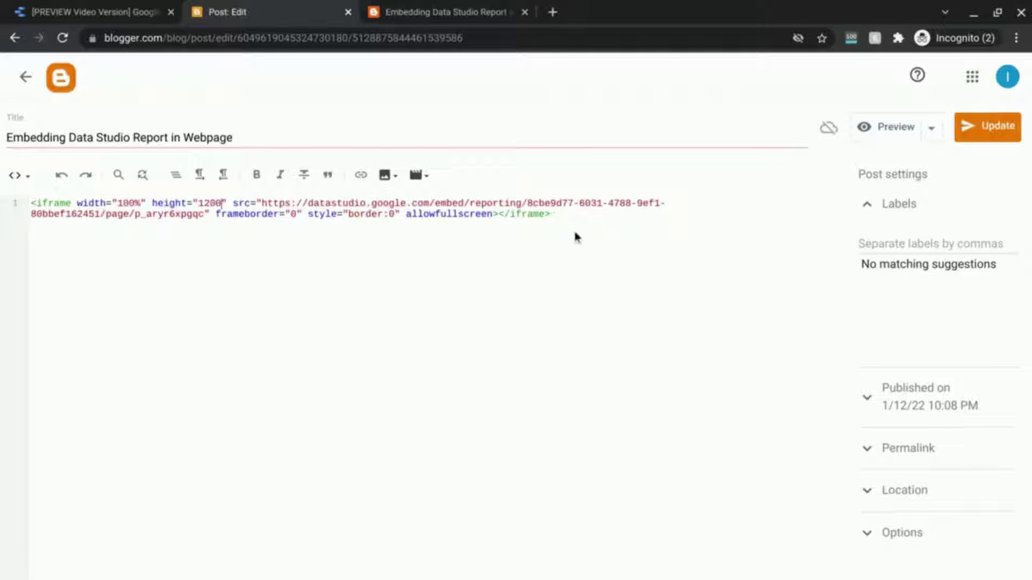
pyautogui.write('px')
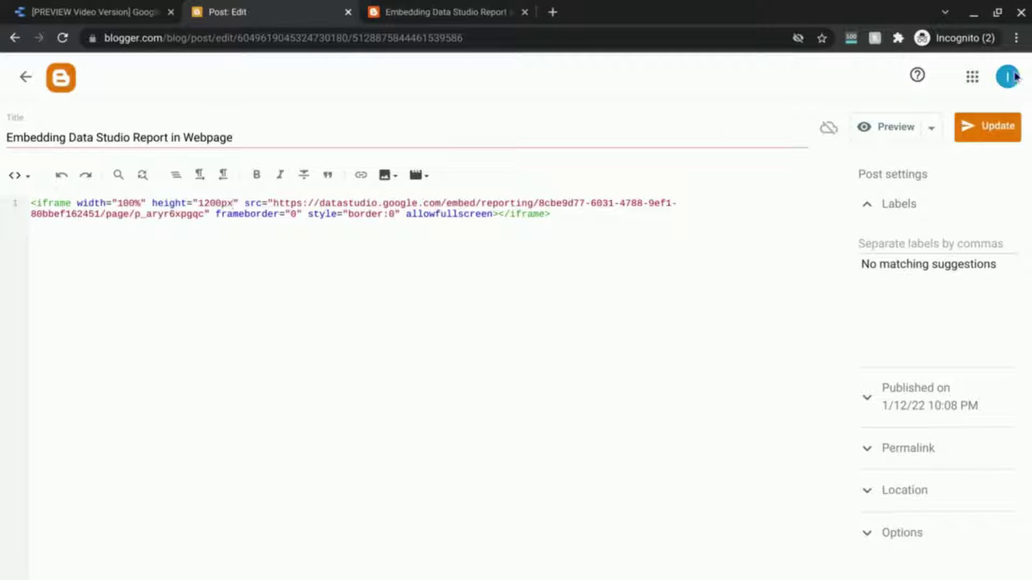
pyautogui.click(972, 136)
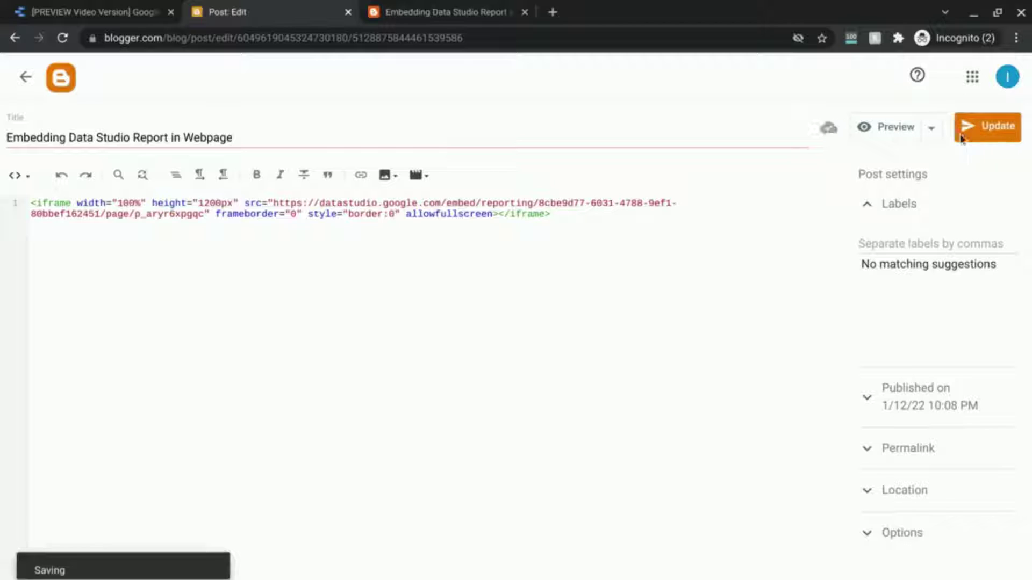
# Reload the live post with F5 and scroll through the 1200px-high embedded eCommerce report.
pyautogui.click(459, 12)
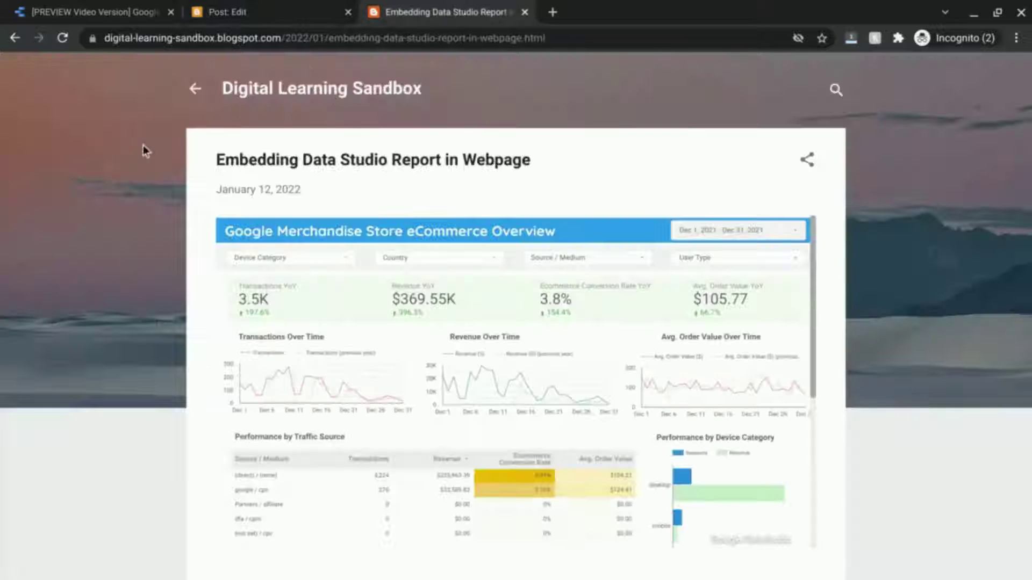
pyautogui.press('F5')
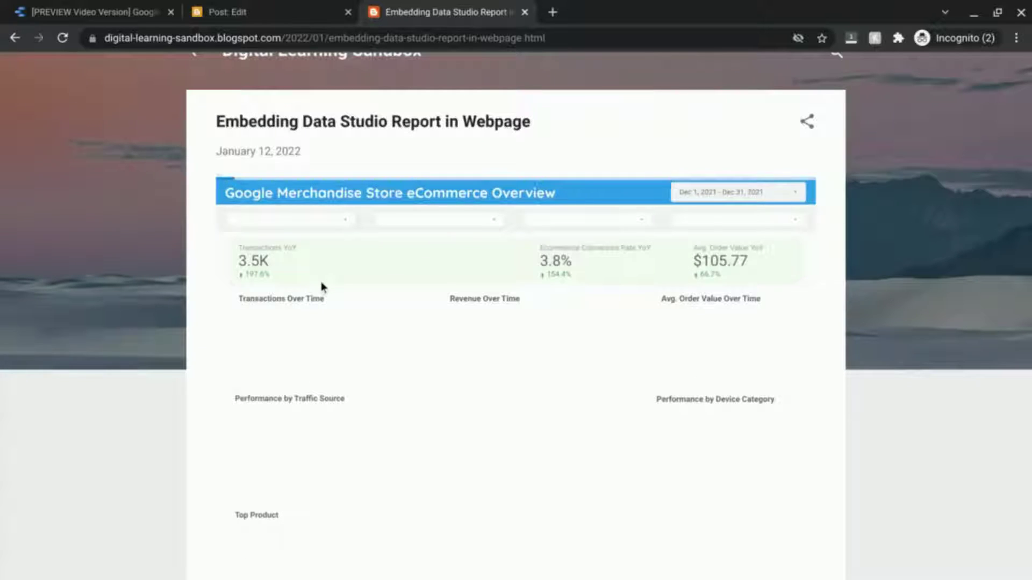
pyautogui.scroll(-1, 322, 288)
pyautogui.scroll(-7, 321, 286)
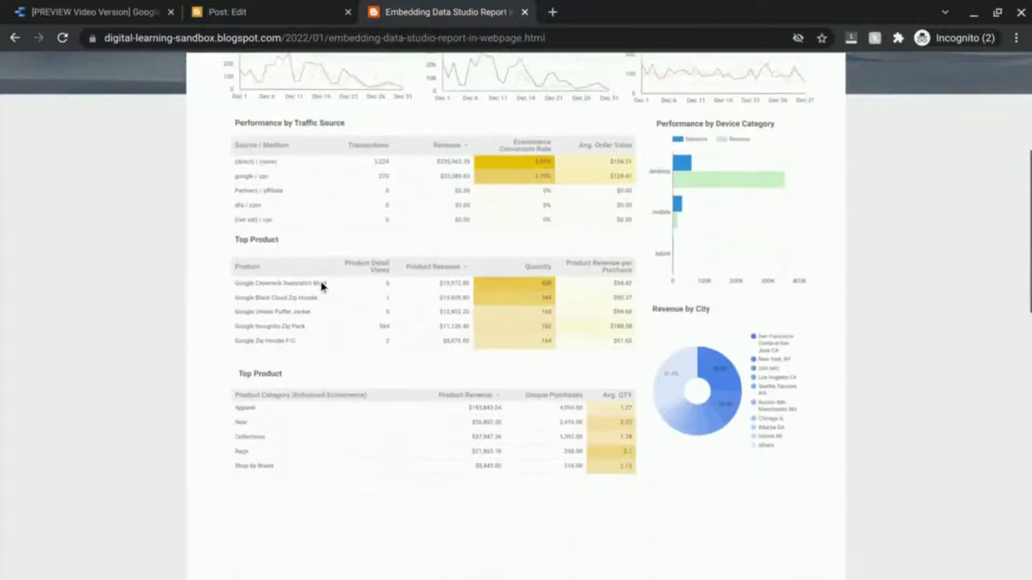
pyautogui.scroll(-3, 322, 288)
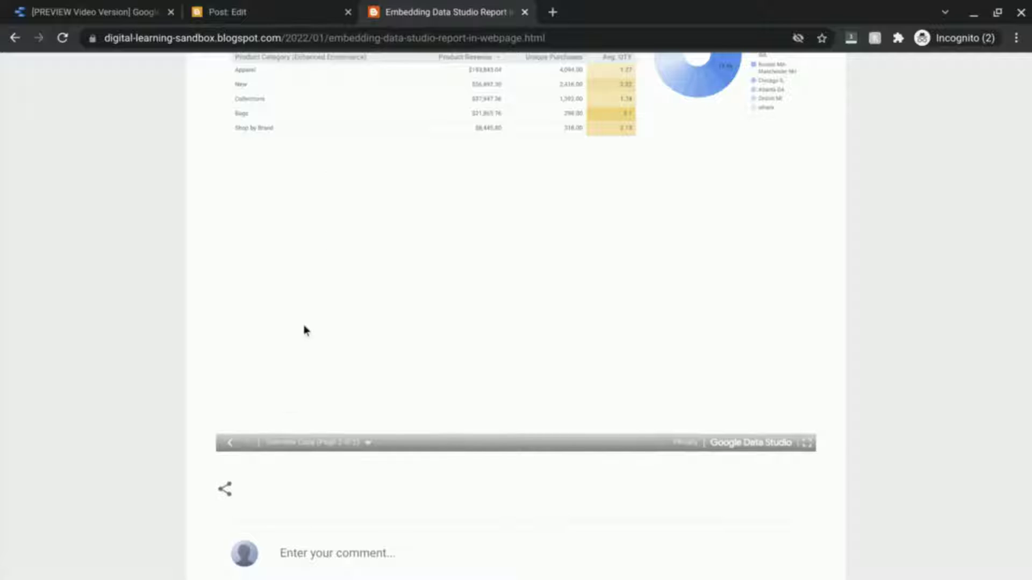
pyautogui.scroll(7, 300, 279)
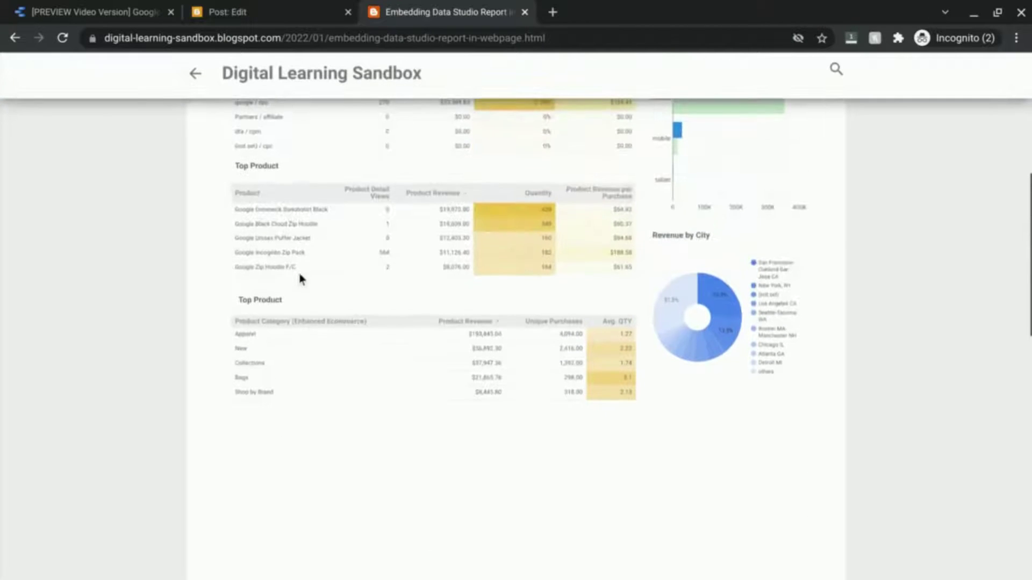
pyautogui.scroll(1, 299, 279)
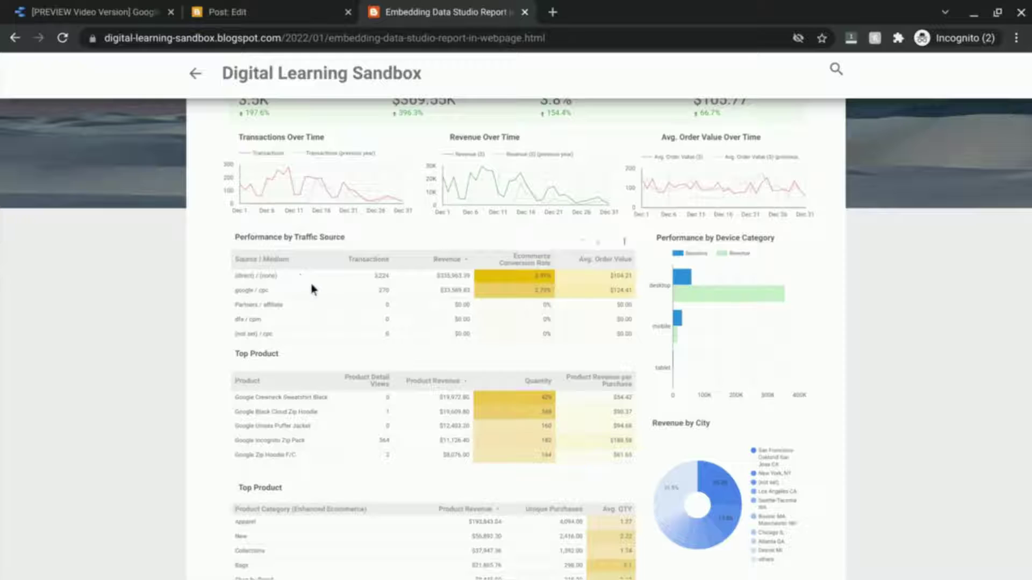
pyautogui.scroll(2, 312, 288)
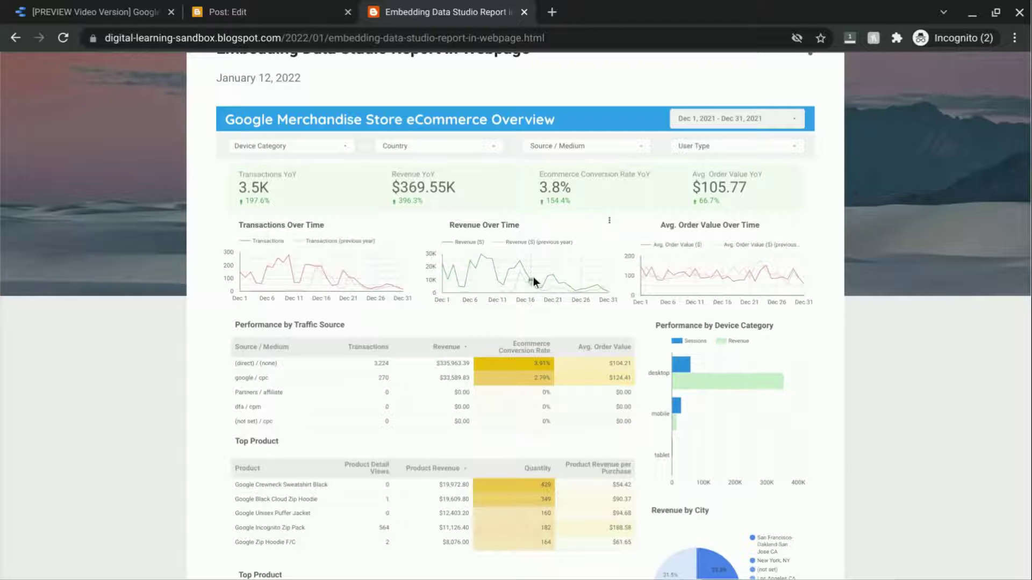
pyautogui.scroll(2, 534, 276)
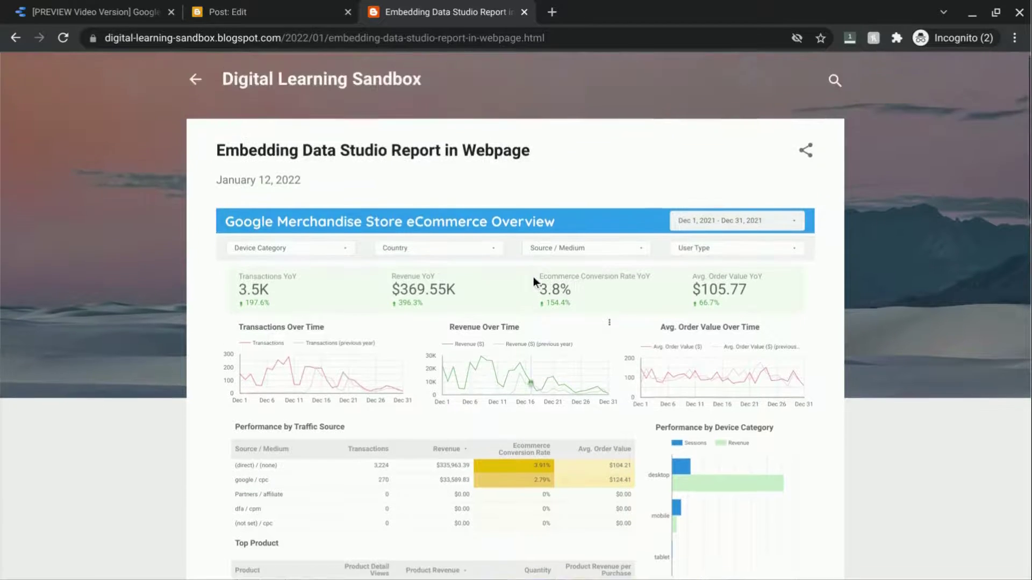
pyautogui.scroll(-2, 533, 276)
pyautogui.scroll(4, 533, 276)
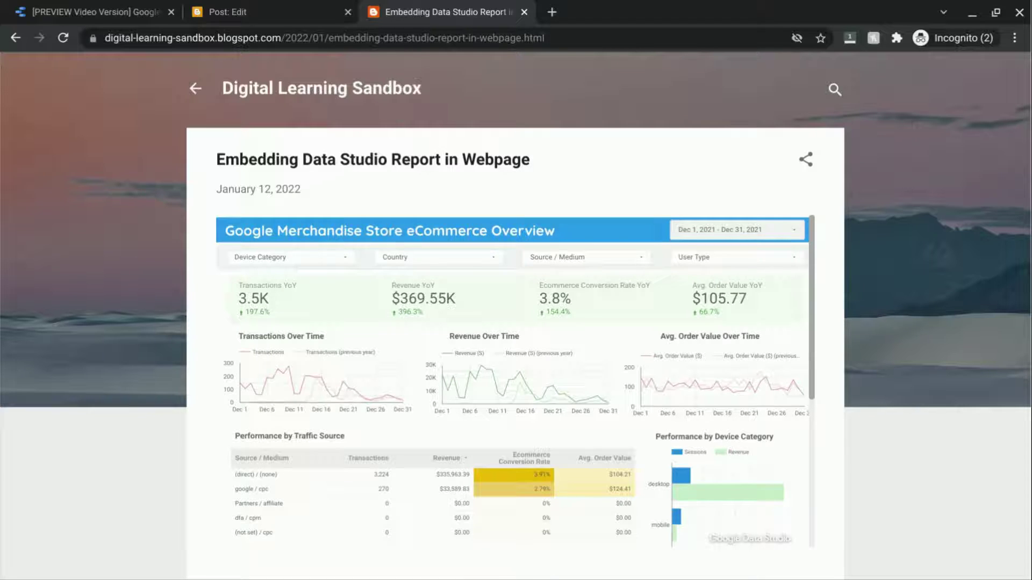
pyautogui.scroll(-4, 516, 382)
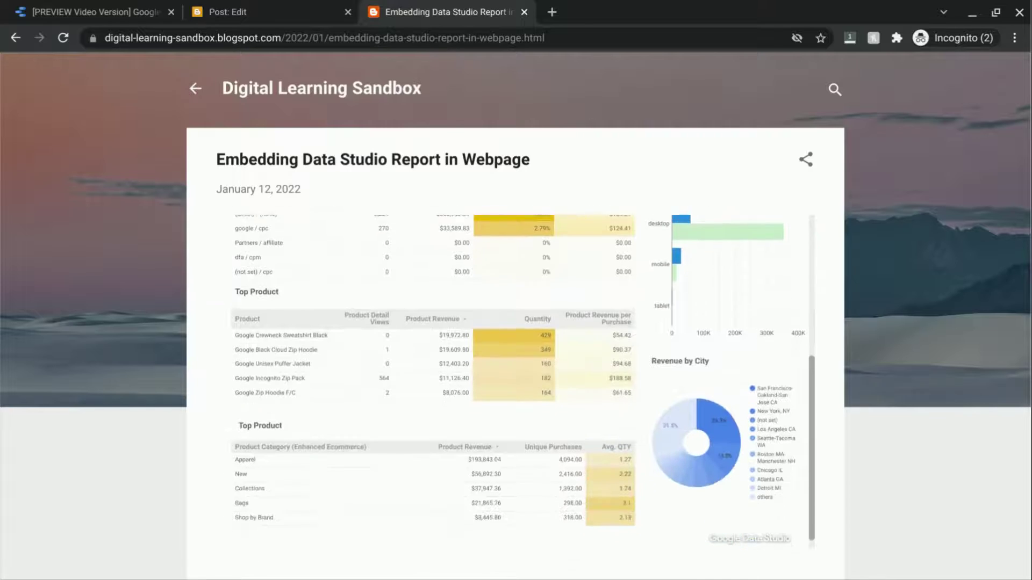
pyautogui.scroll(-1, 516, 382)
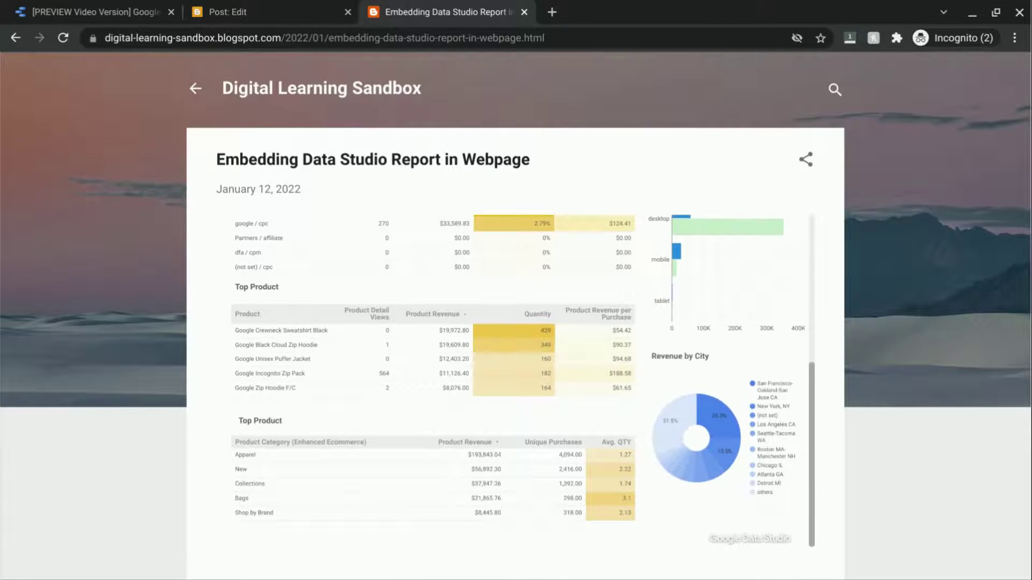
pyautogui.scroll(5, 533, 277)
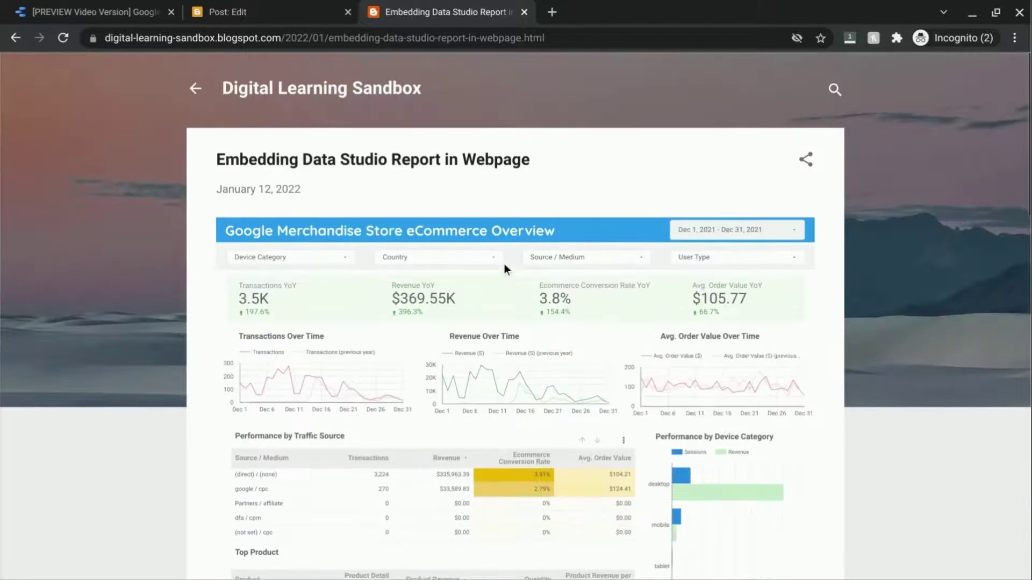